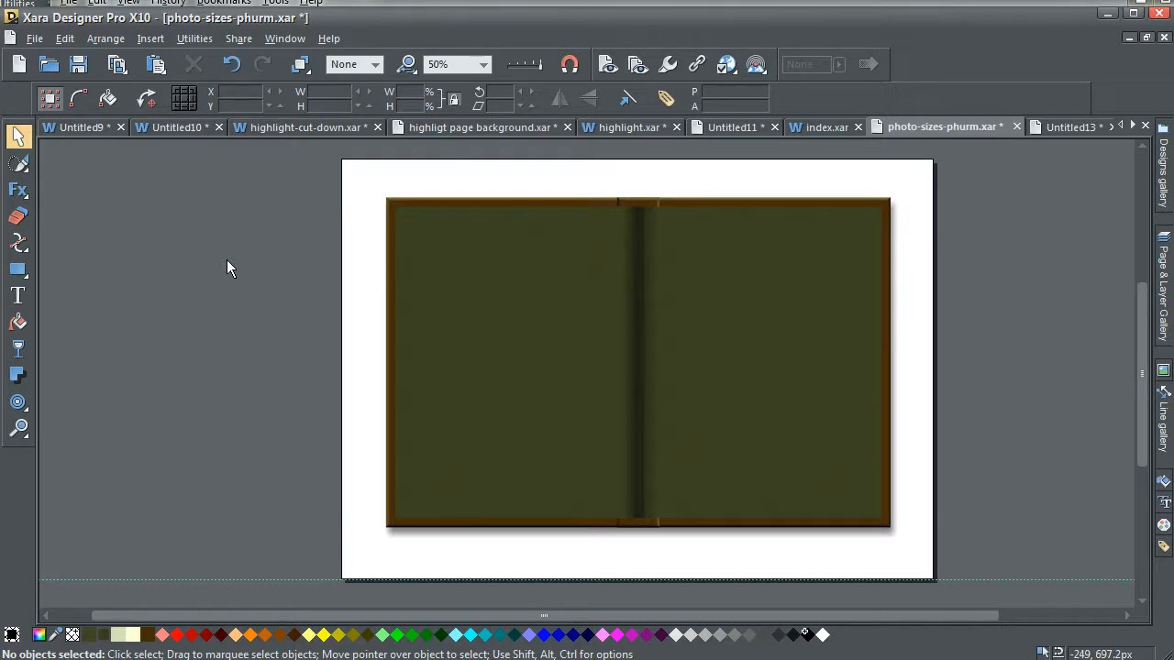
Make the 'what size' layer visible in the Page & Layer Gallery.
left_click(389, 277)
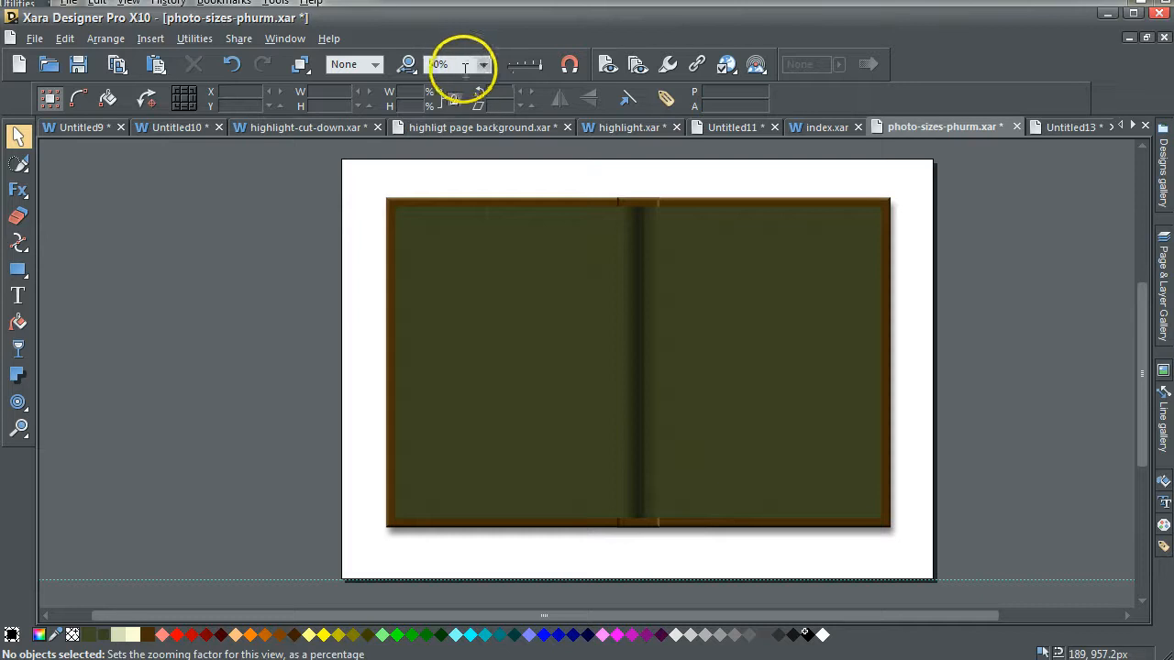
left_click(247, 189)
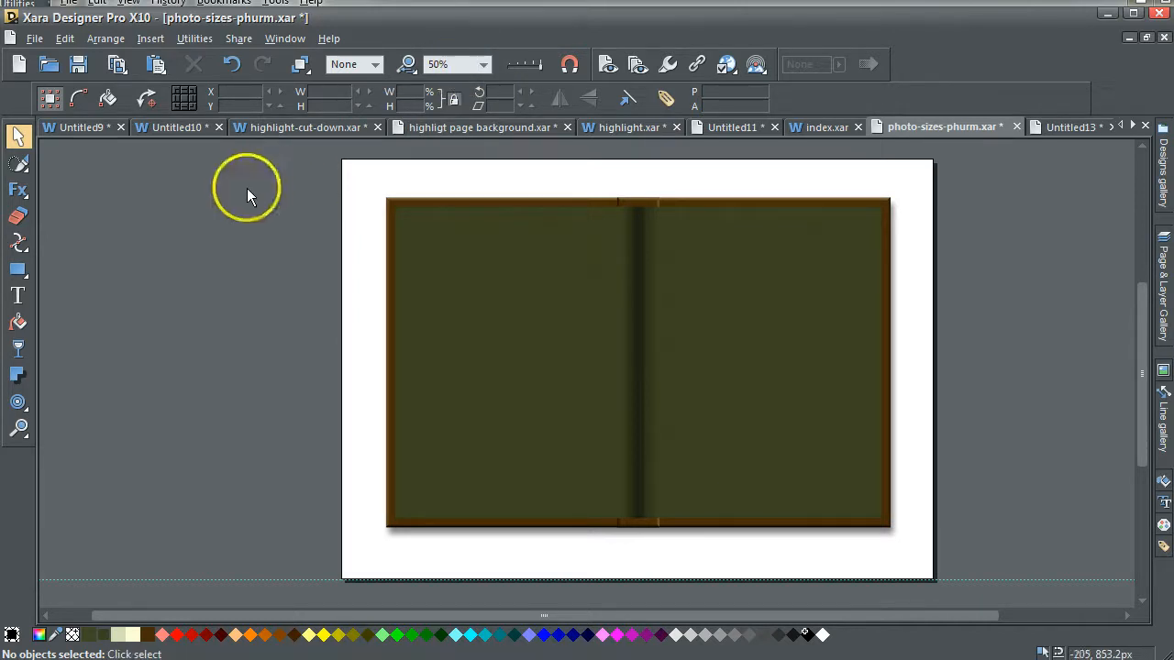
left_click(1163, 255)
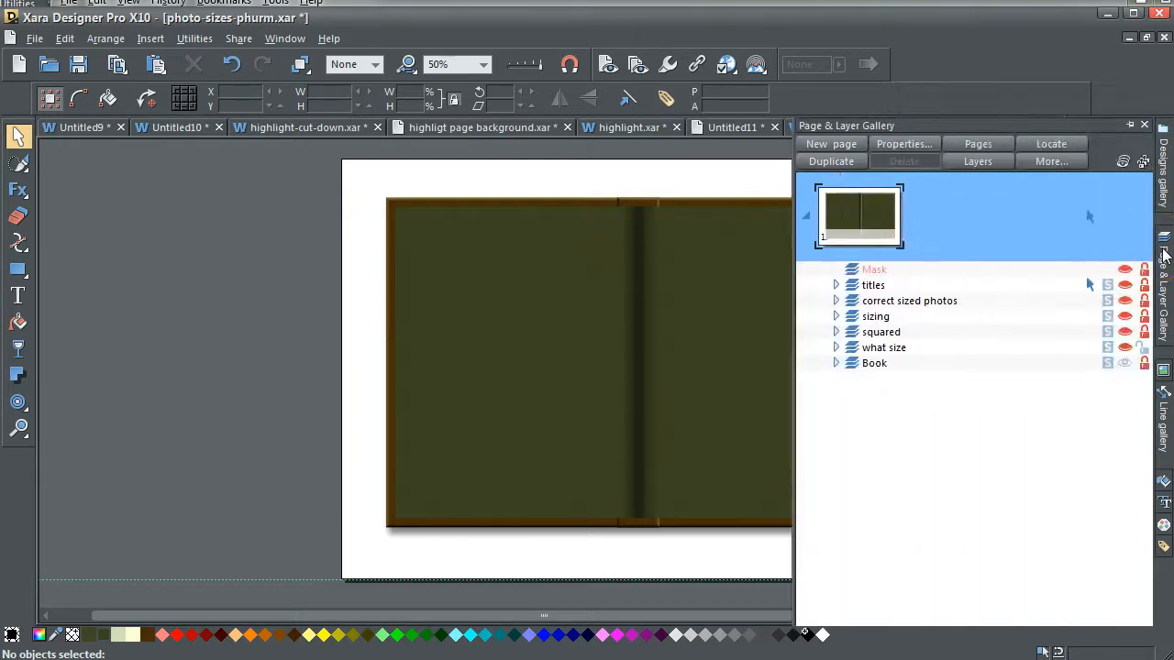
left_click(1124, 347)
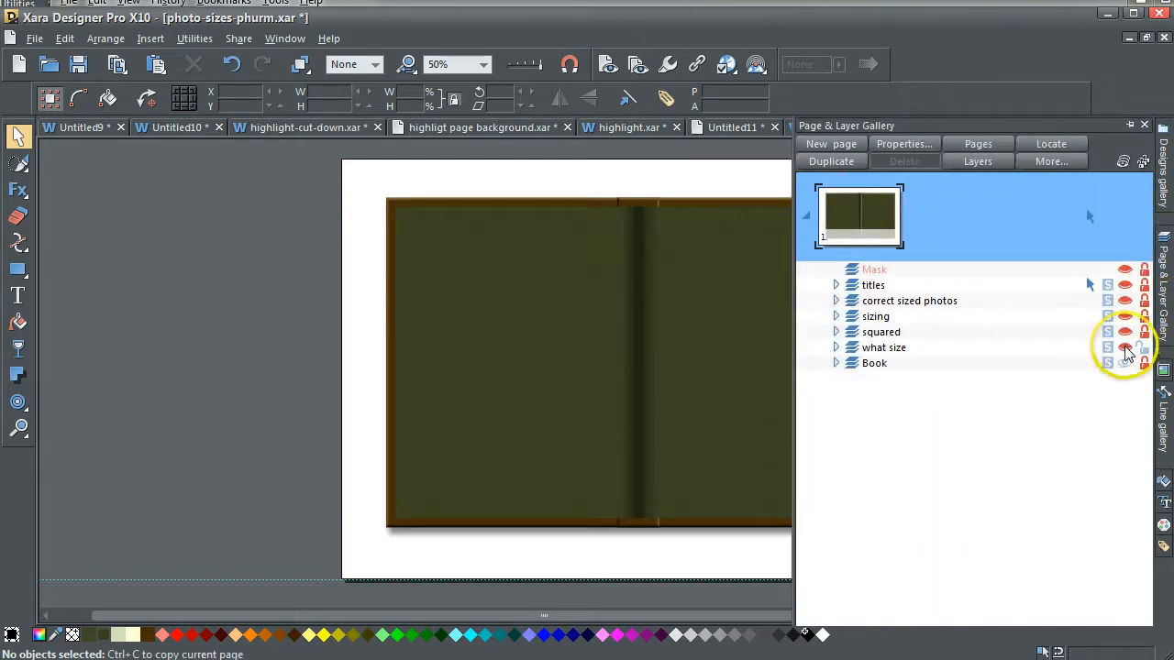
left_click(1124, 348)
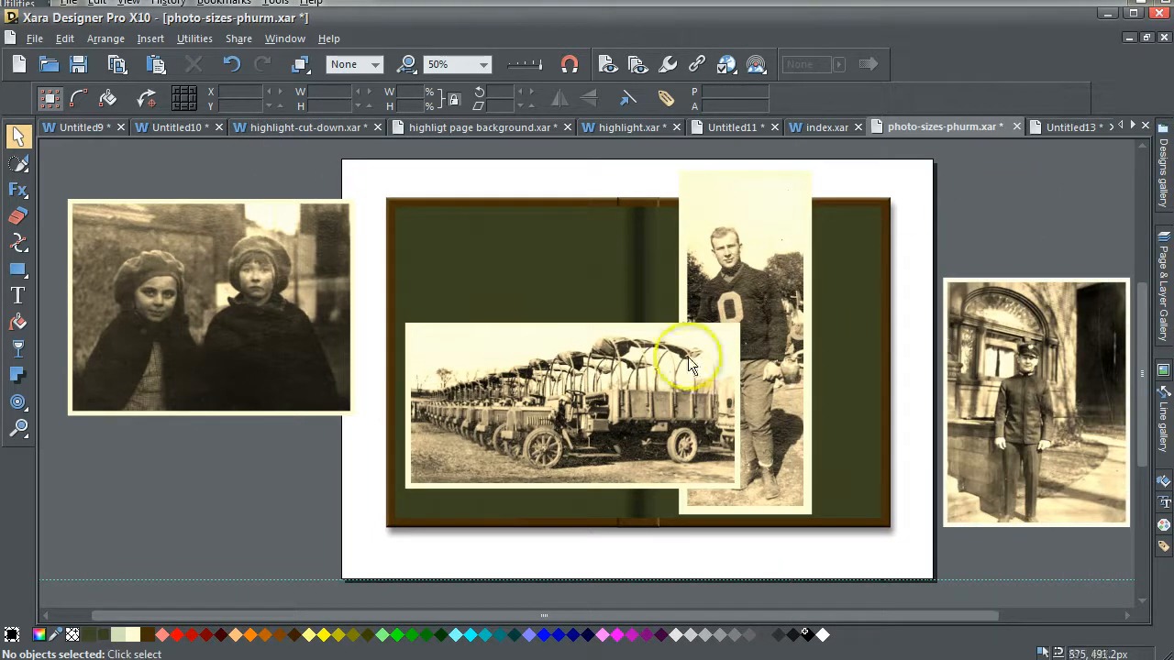
Select each photo in turn to inspect its size and placement.
left_click(558, 348)
left_click(786, 270)
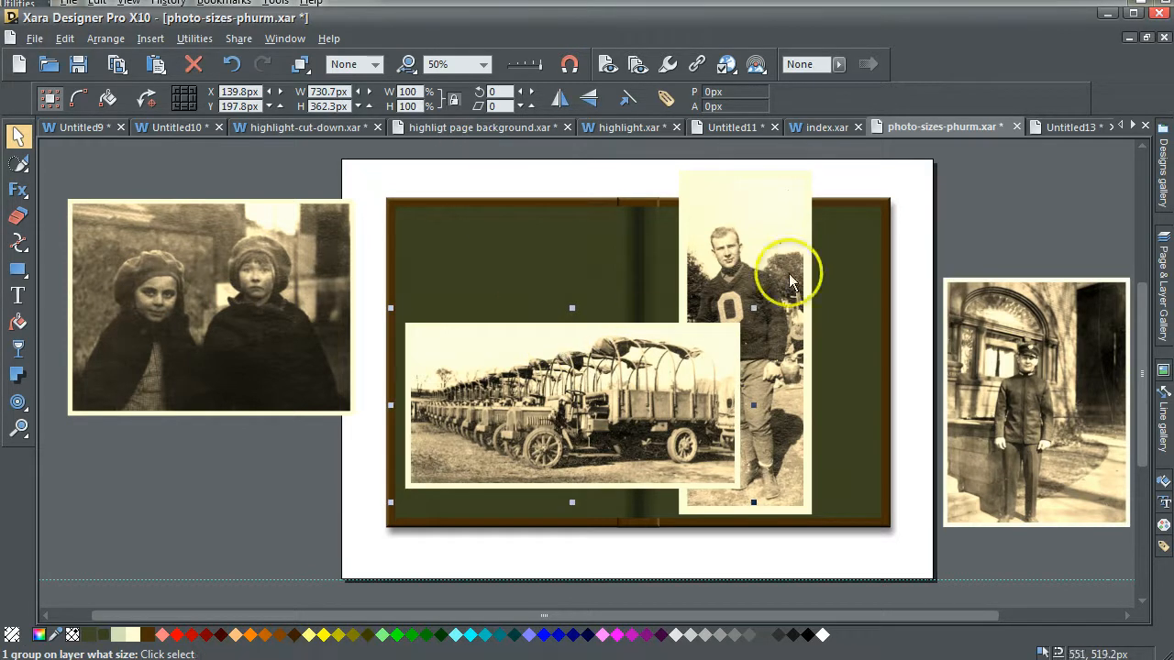
left_click(999, 340)
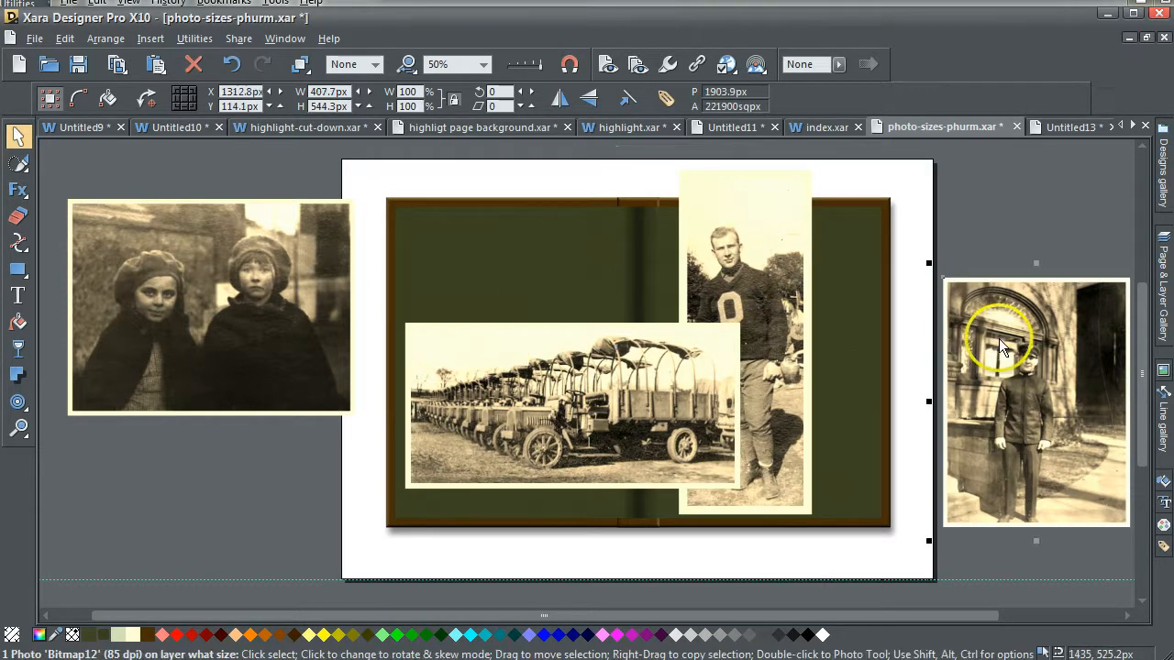
left_click(255, 300)
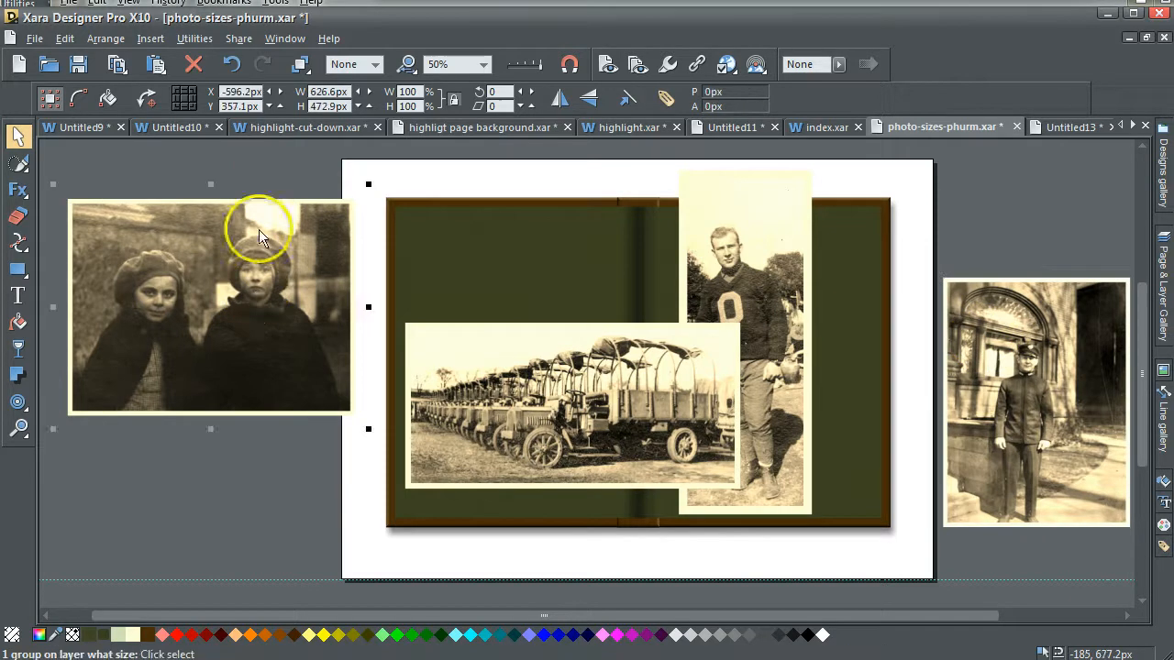
left_click(270, 169)
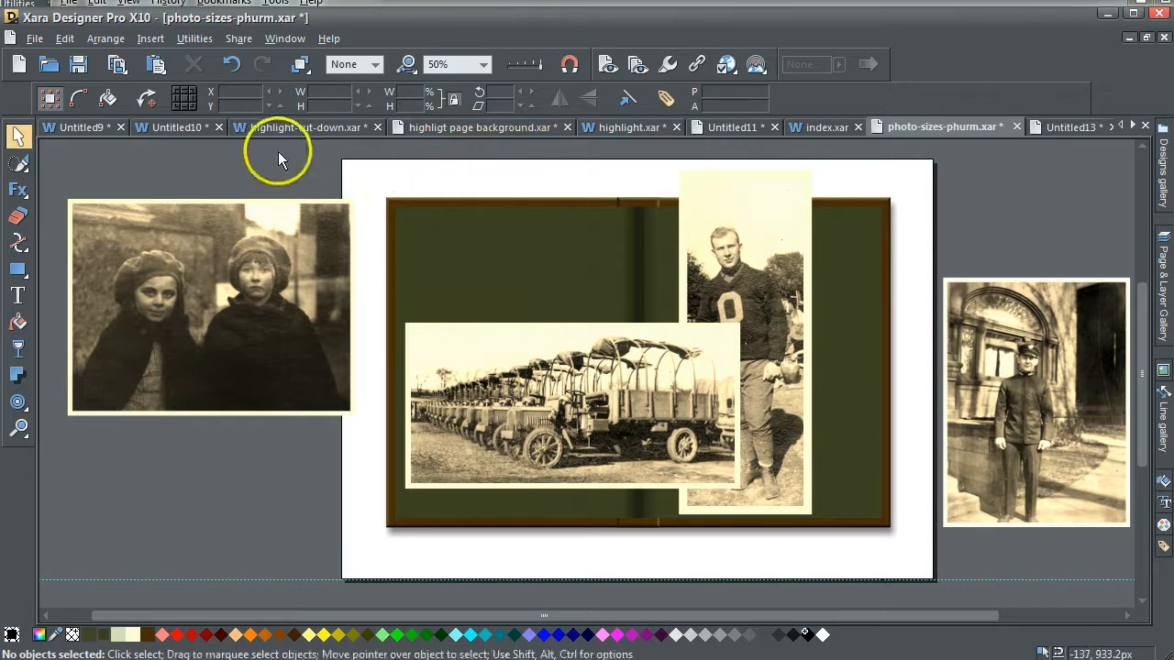
Scale the truck convoy photo down to about 432 by 214 px on the left page.
left_click(535, 363)
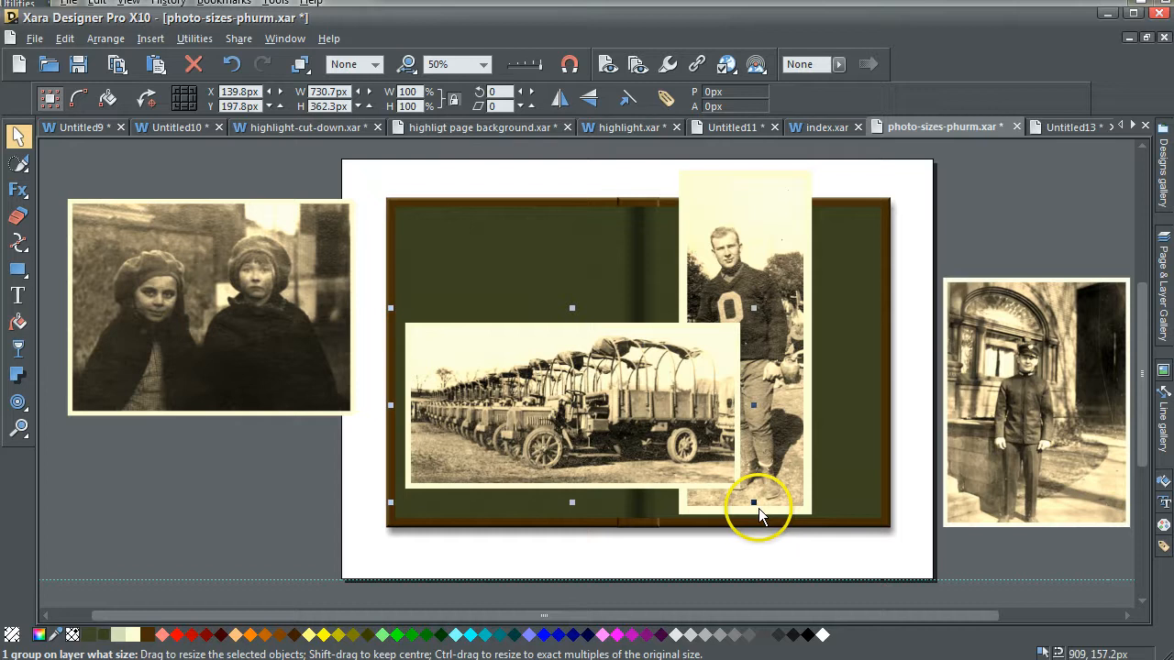
left_click_drag(754, 504, 620, 441)
Resize the standing man's photo to about 197 by 511 px and move it onto the right page.
left_click(768, 288)
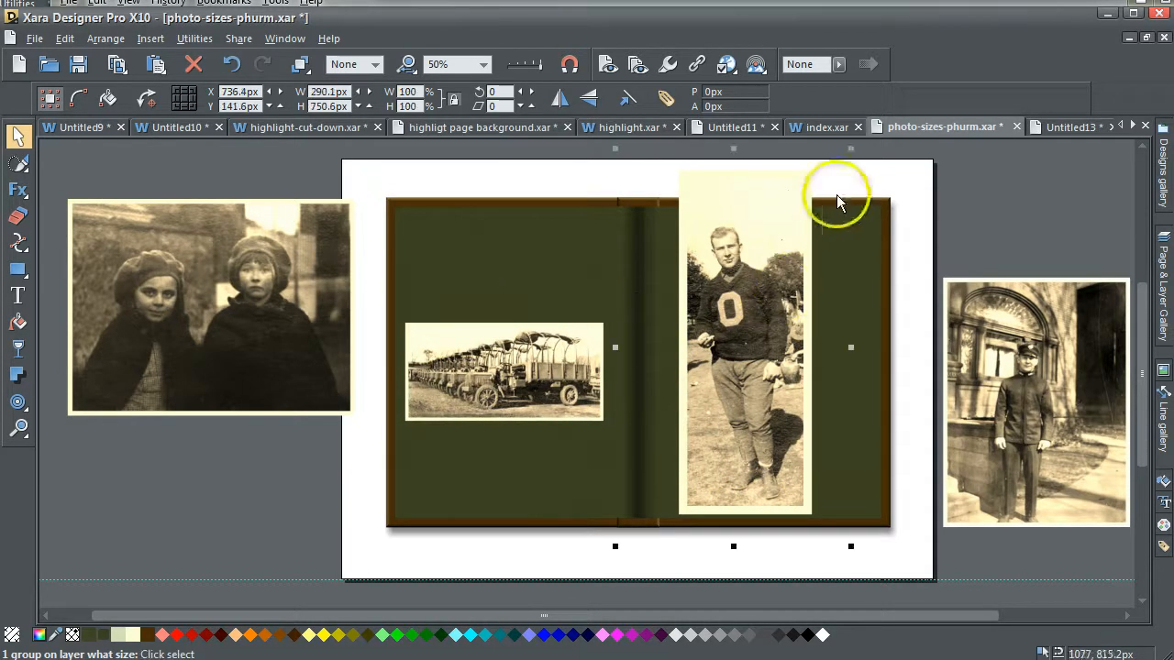
left_click_drag(847, 149, 805, 222)
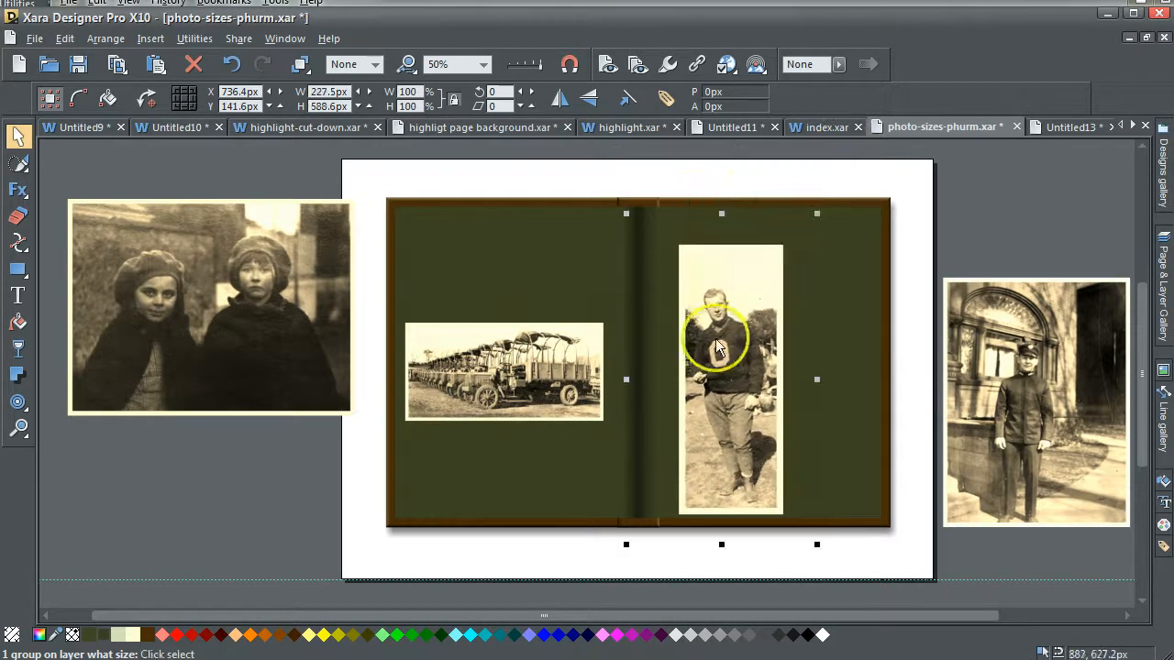
left_click_drag(713, 370, 758, 350)
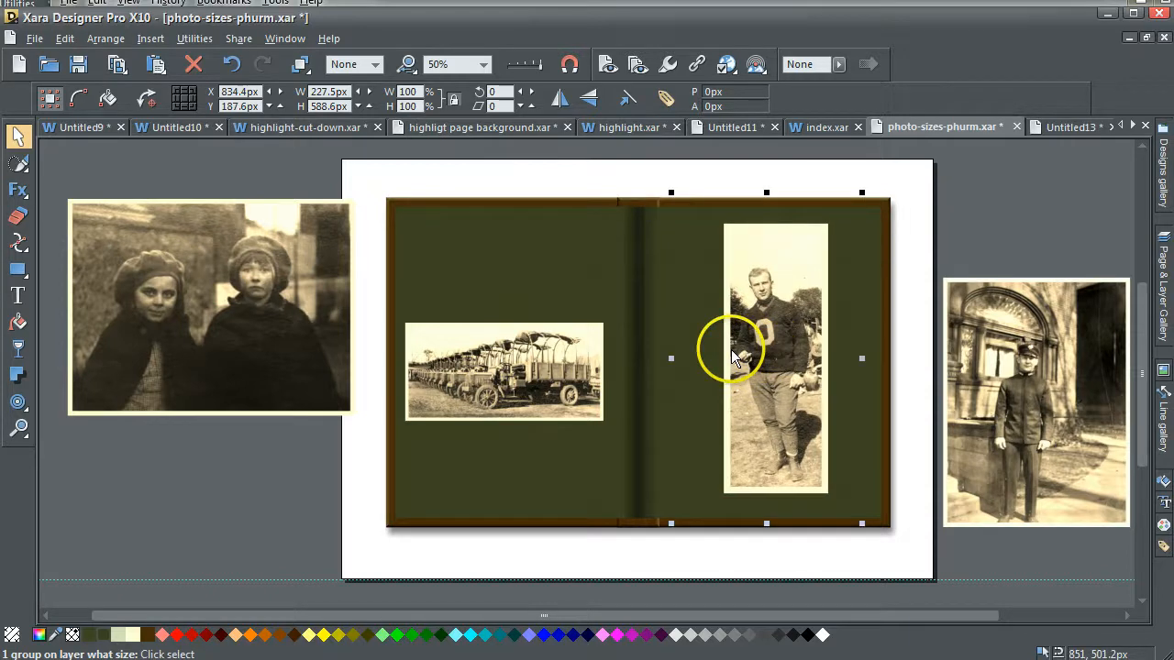
left_click_drag(859, 189, 839, 226)
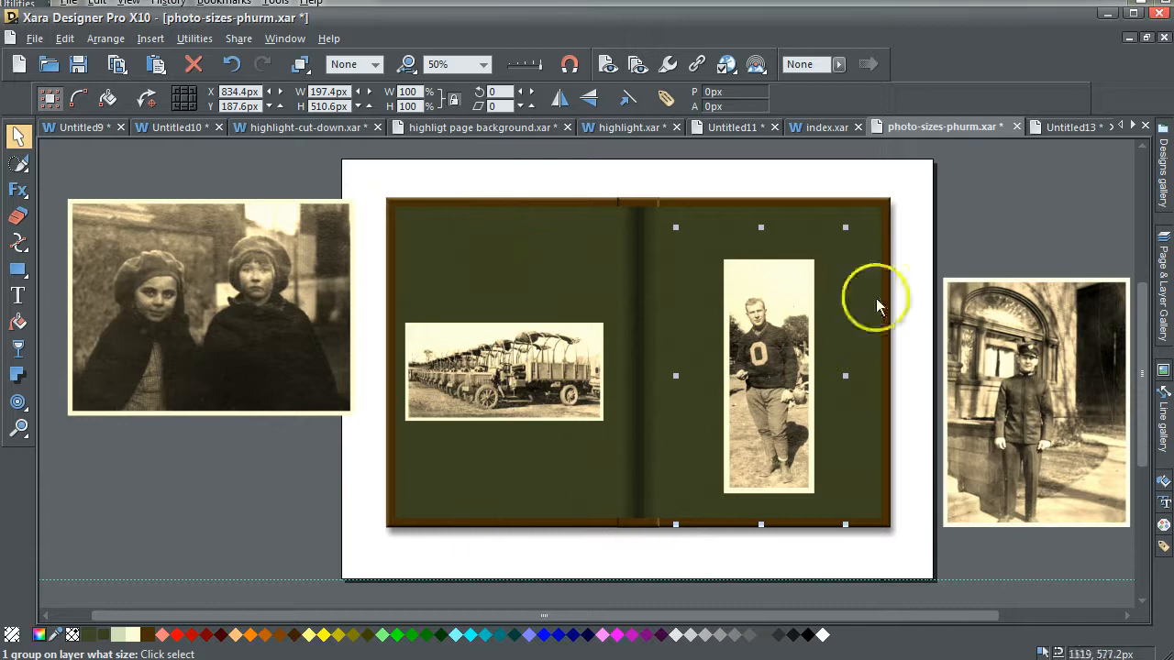
left_click(991, 202)
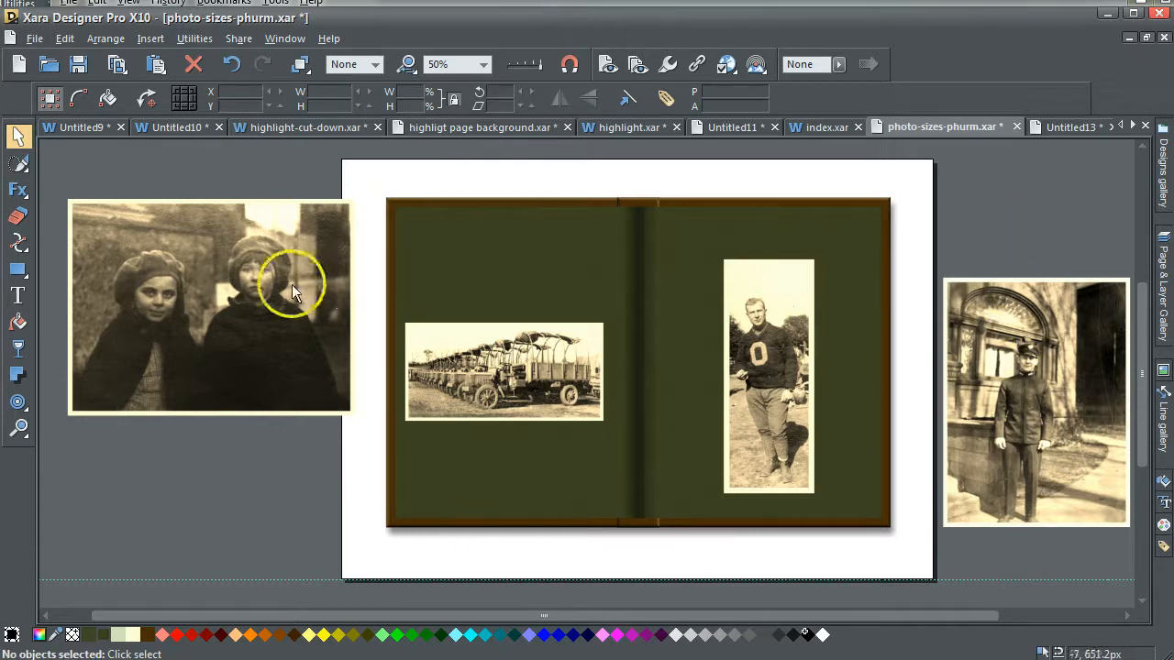
Resize the two girls' photo to about 431 by 325 px on the left page and place it back beside the spread.
left_click(466, 367)
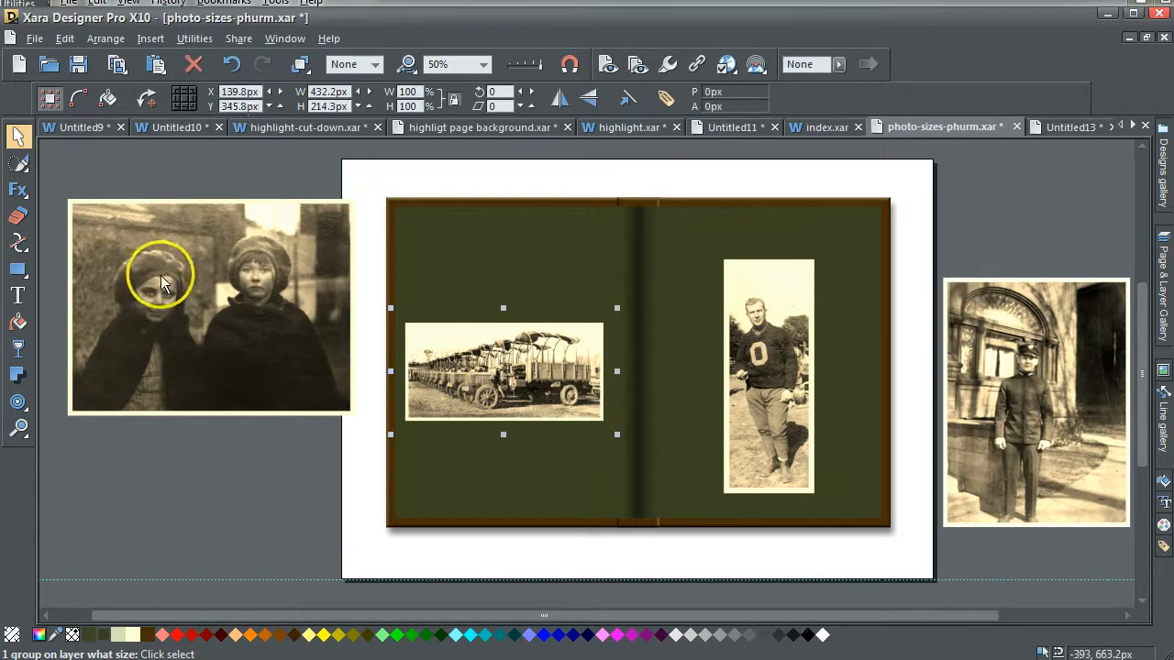
left_click_drag(161, 284, 501, 422)
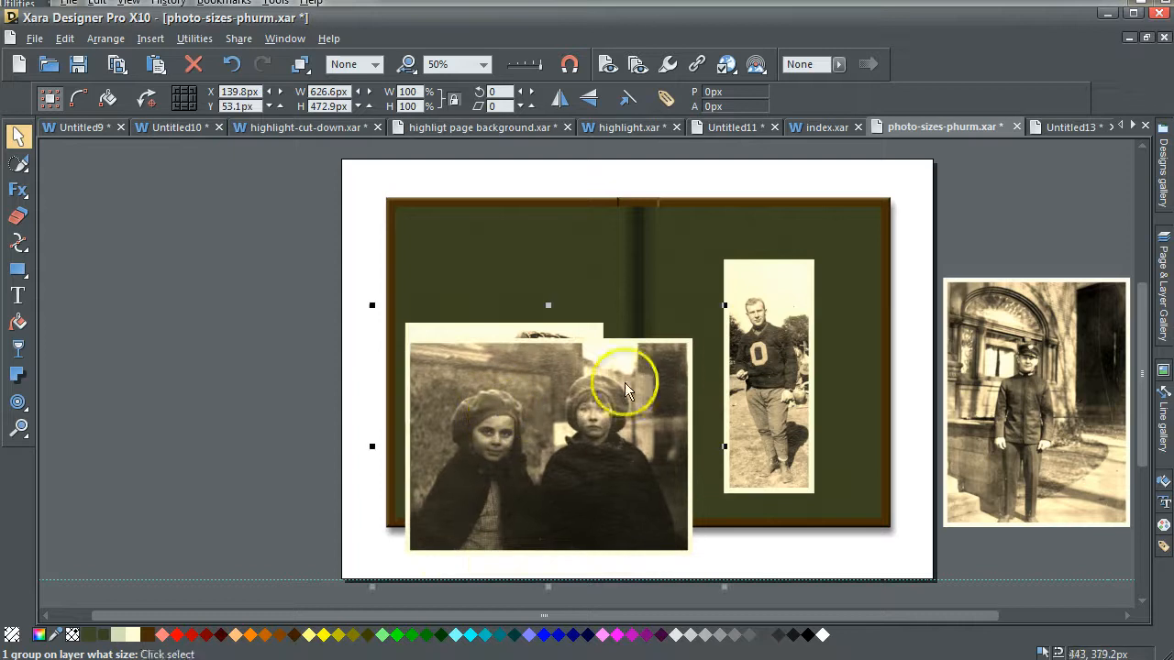
left_click_drag(723, 309, 610, 375)
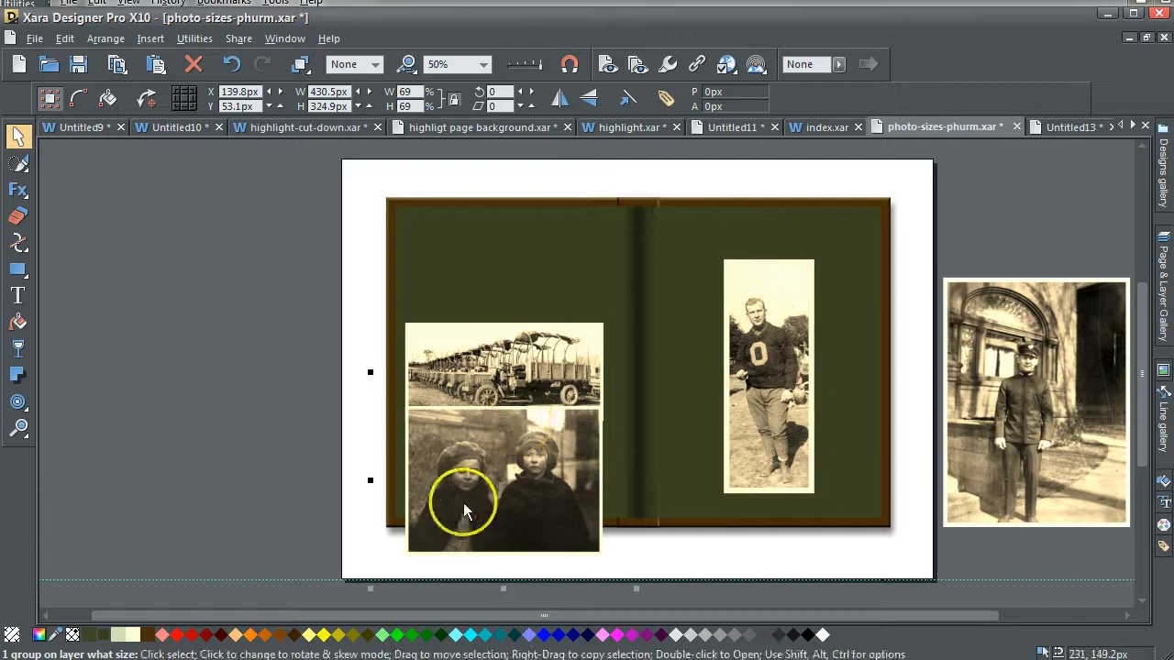
left_click_drag(464, 510, 222, 340)
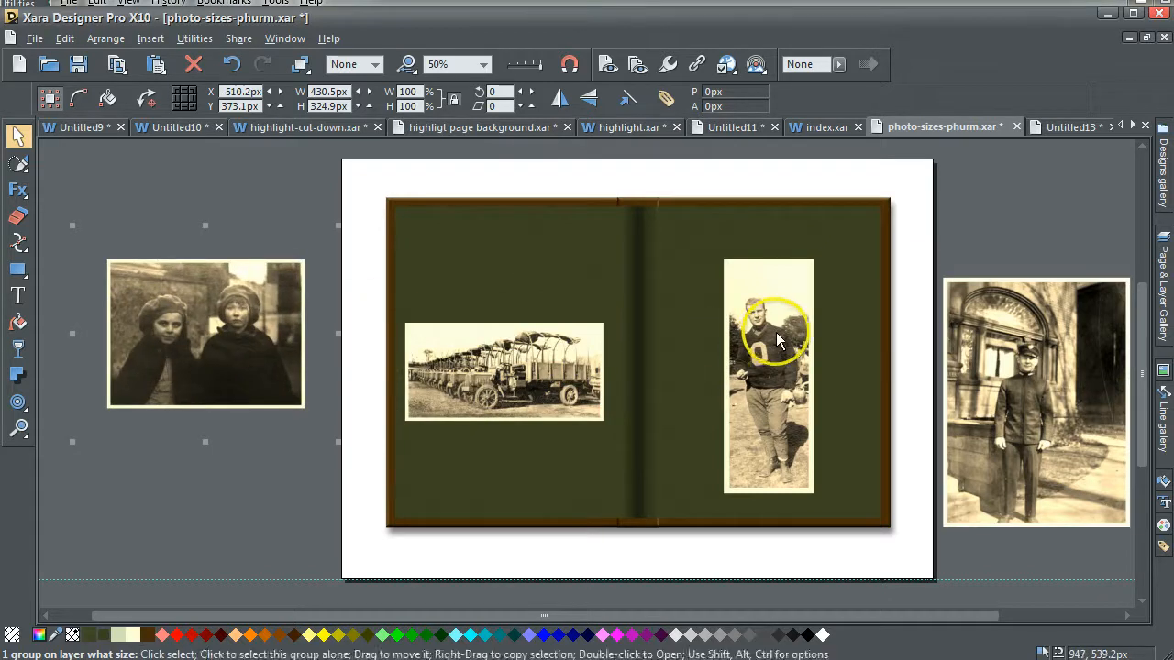
Try the uniformed man's photo on the right page at about 384 by 513 px, and move it back beside the spread.
left_click(777, 341)
left_click_drag(1064, 335, 821, 312)
left_click_drag(902, 261, 834, 309)
left_click_drag(768, 406, 789, 352)
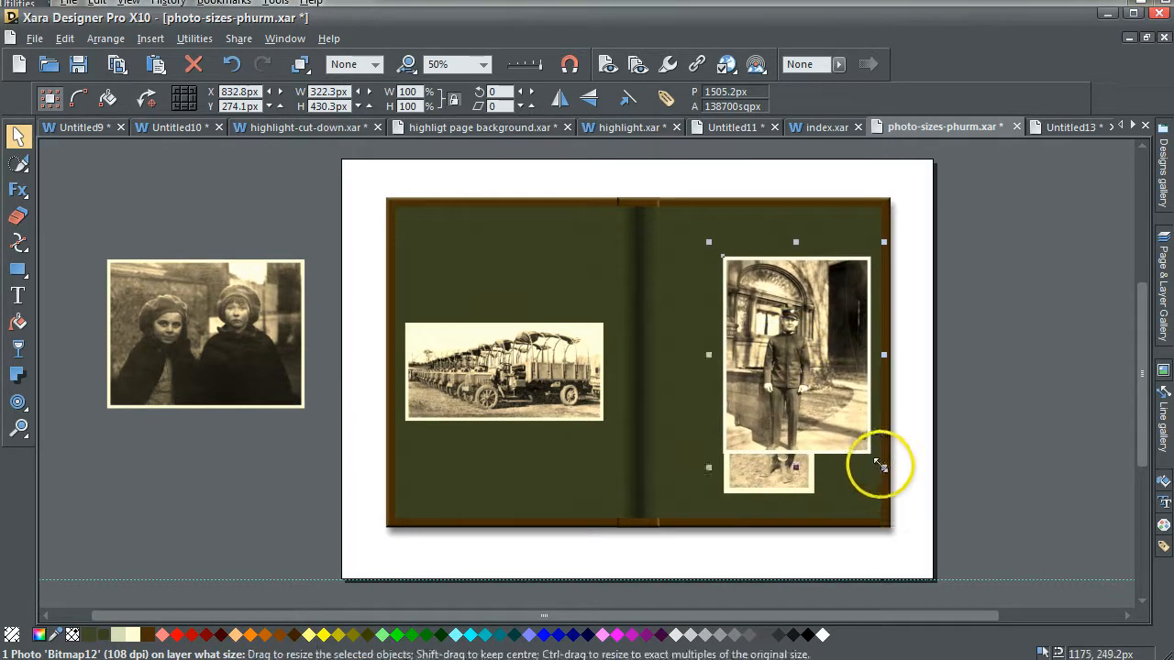
left_click_drag(883, 468, 903, 497)
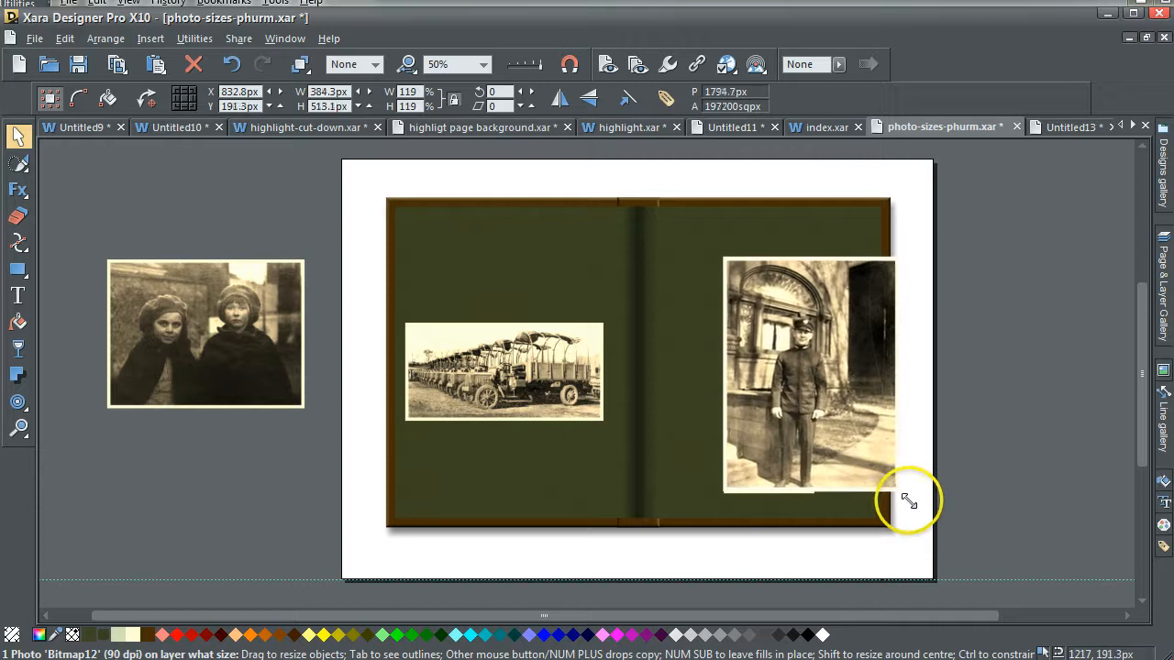
left_click(1016, 393)
left_click_drag(850, 383, 813, 379)
left_click(952, 324)
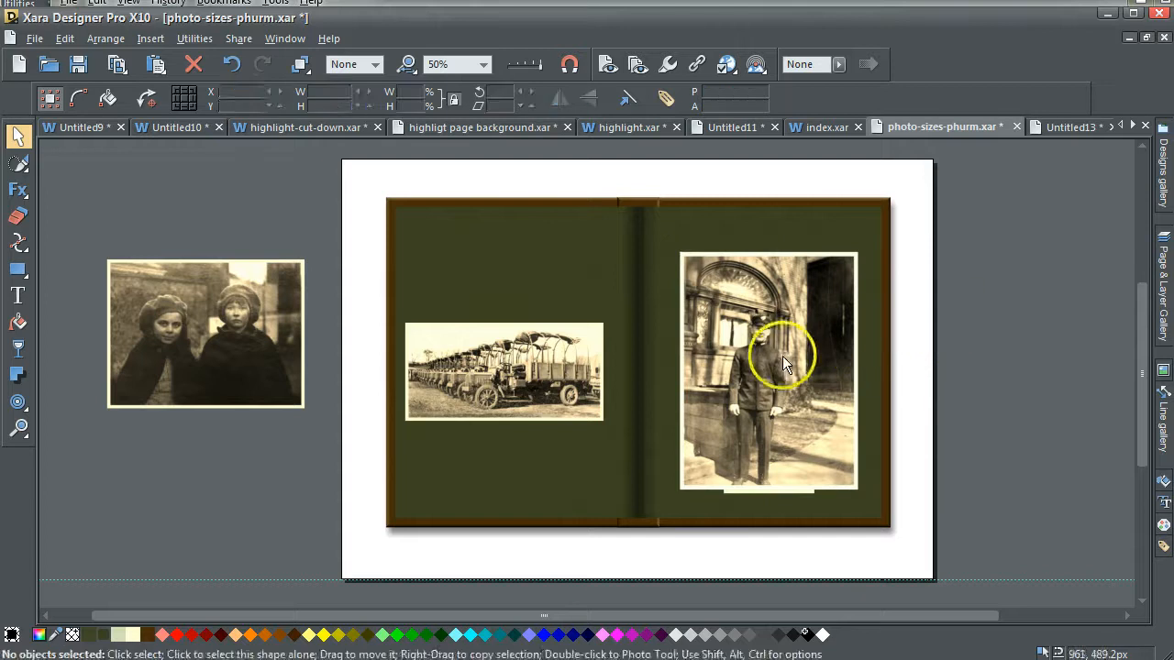
left_click_drag(776, 346, 1011, 331)
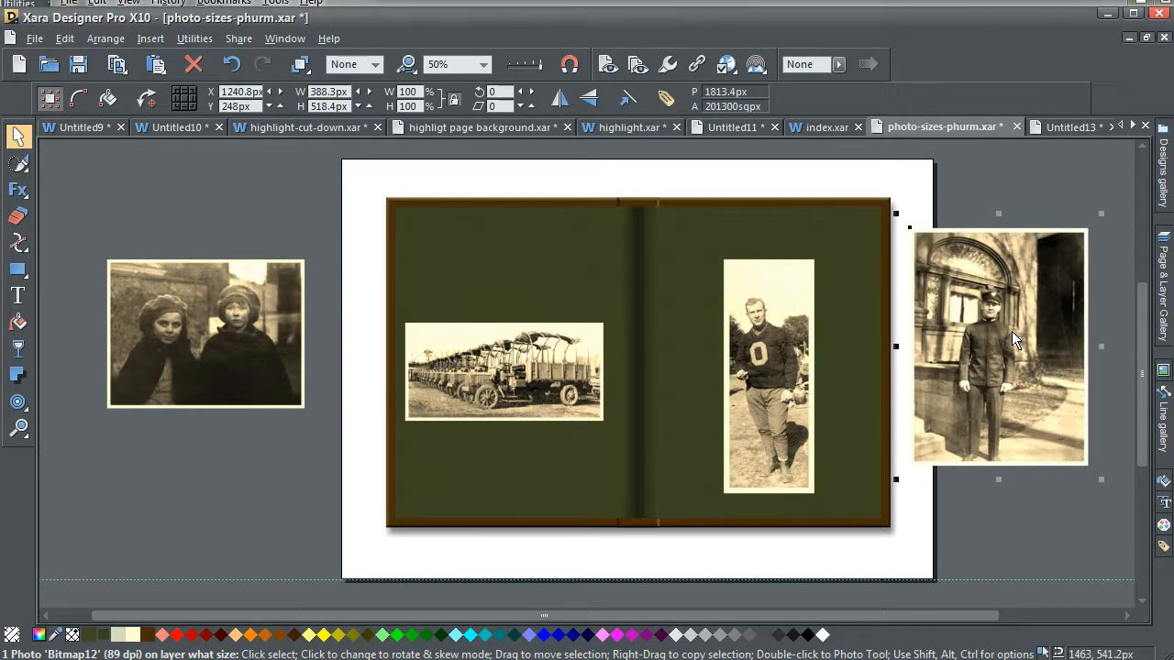
Hide the 'what size' layer, and show and unlock the 'squared' layer.
left_click(1164, 280)
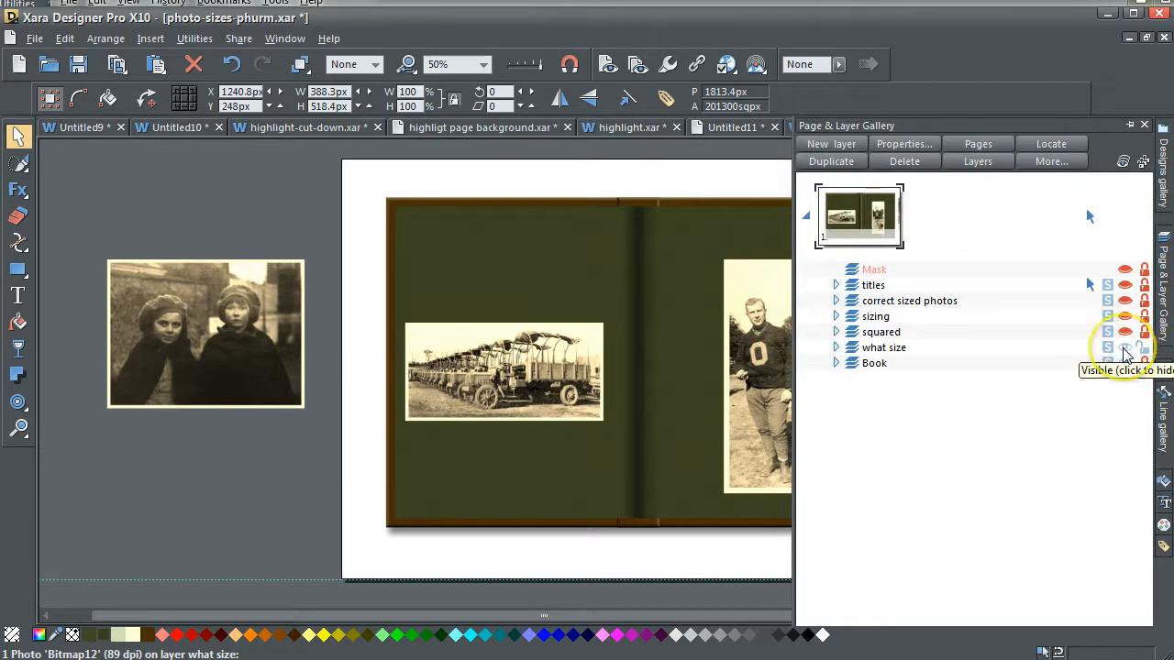
left_click(1126, 350)
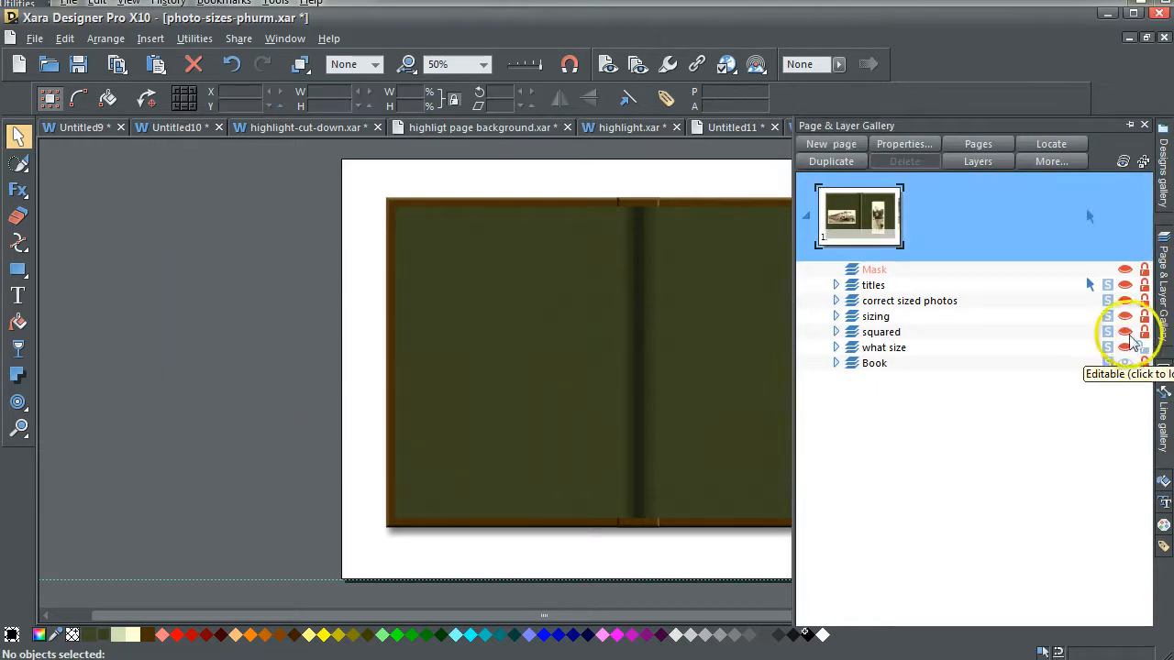
left_click(1125, 332)
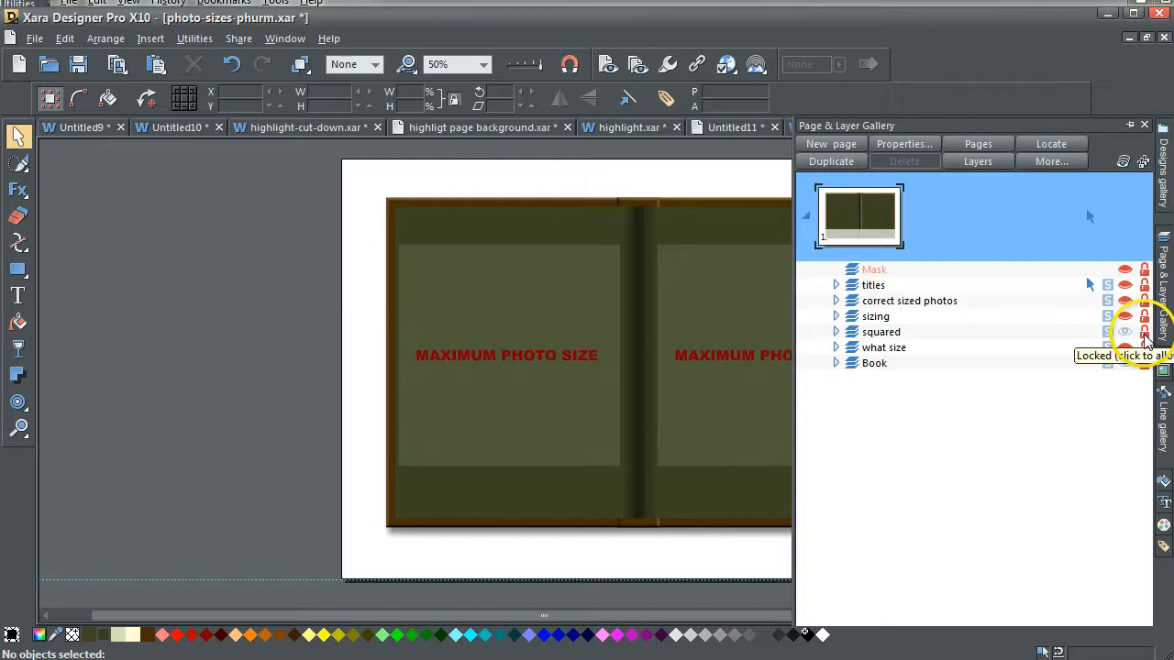
left_click(1143, 332)
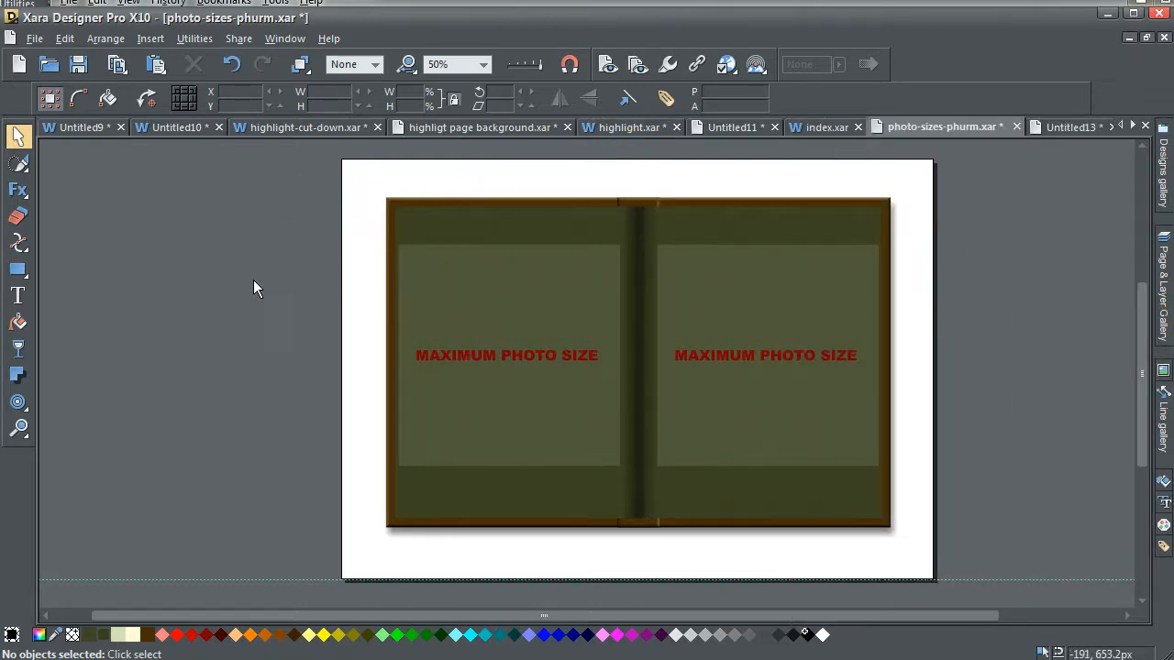
Select each 'maximum photo size' square to check its dimensions.
left_click(346, 316)
left_click(458, 287)
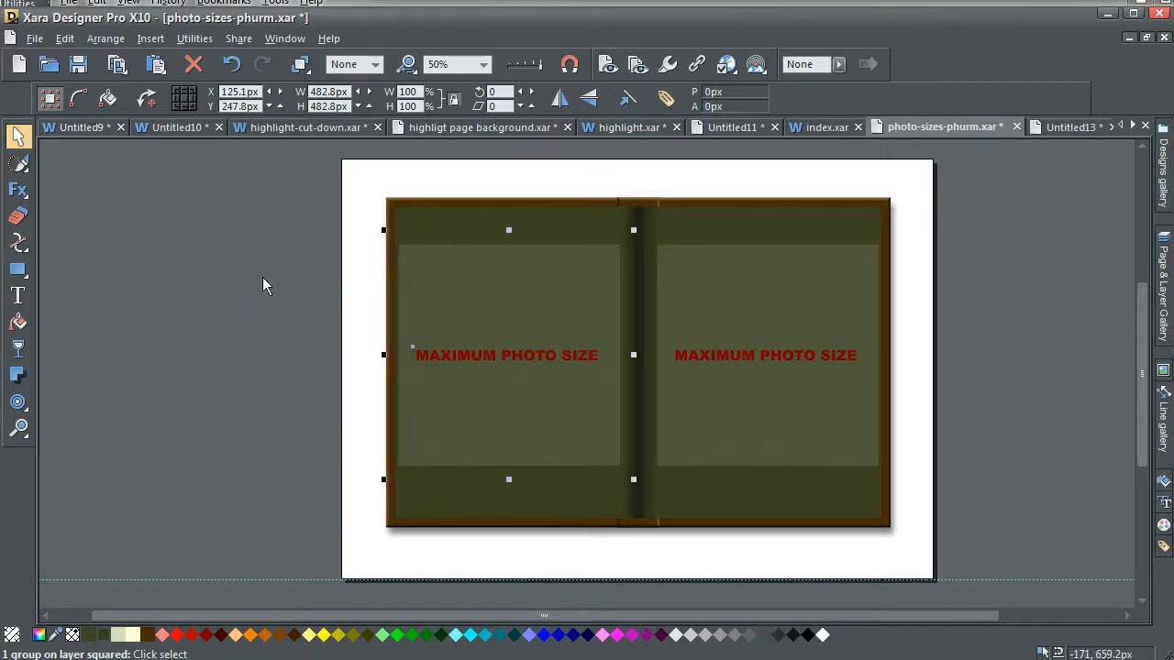
left_click(262, 277)
left_click(470, 289)
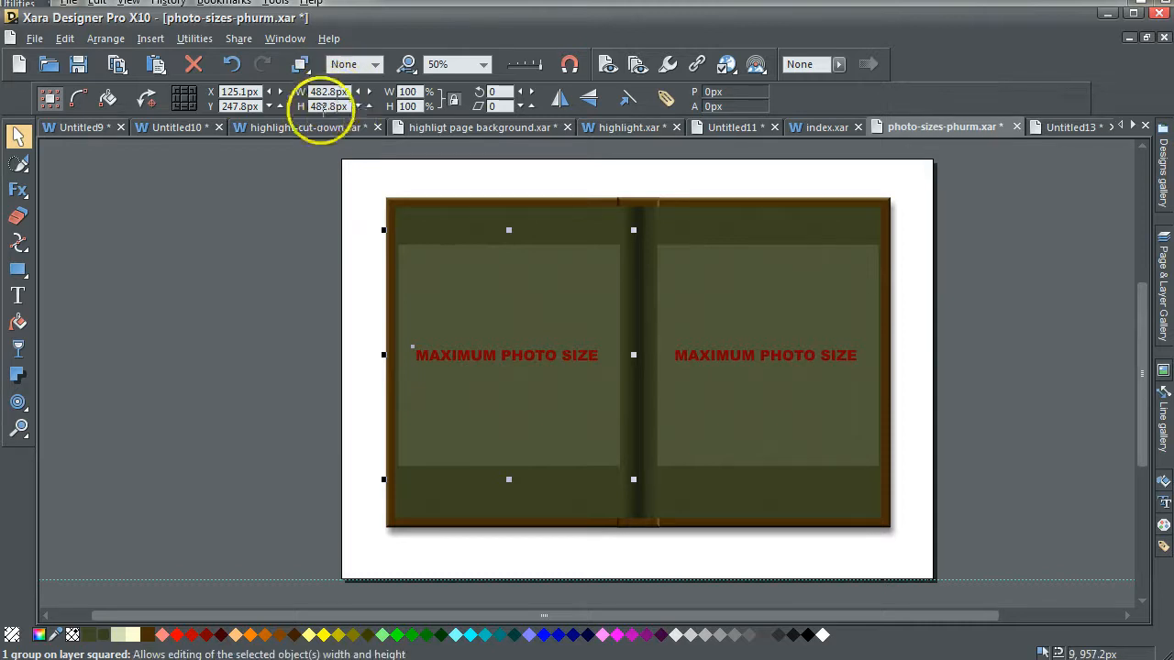
left_click(301, 245)
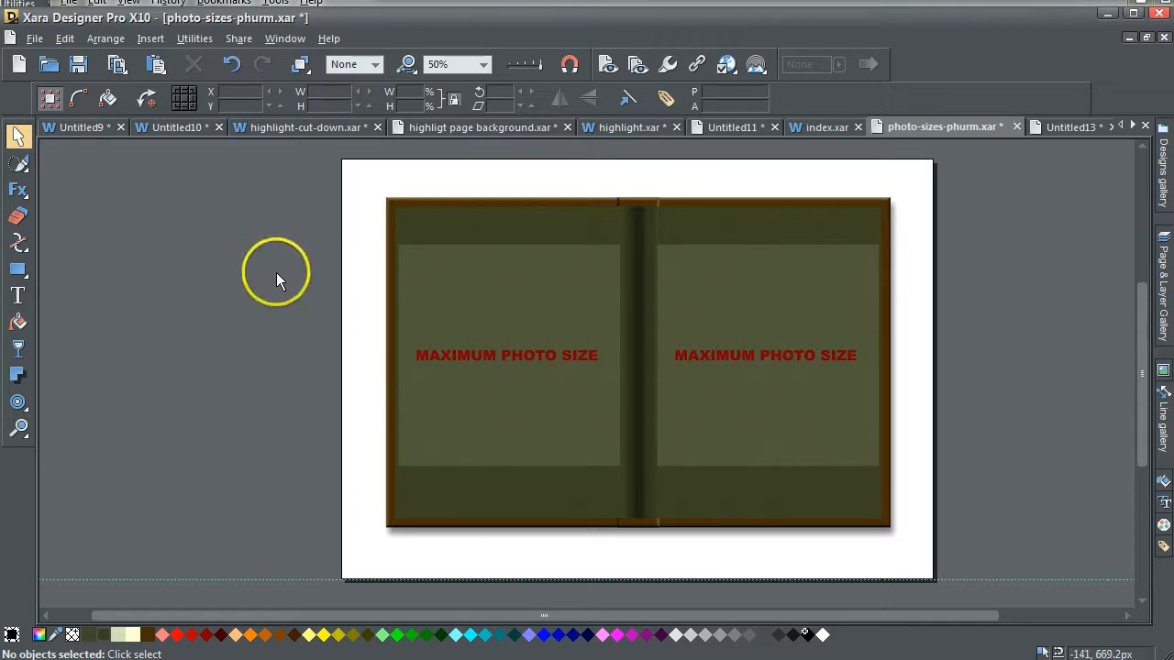
left_click(581, 299)
left_click(702, 296)
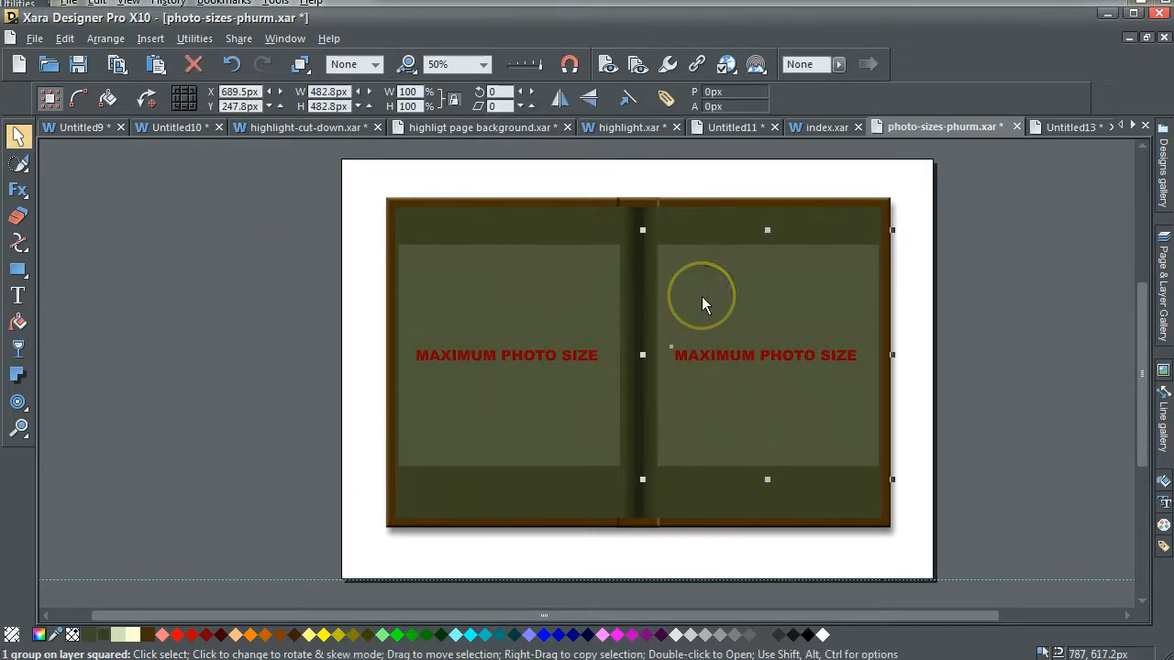
left_click(999, 289)
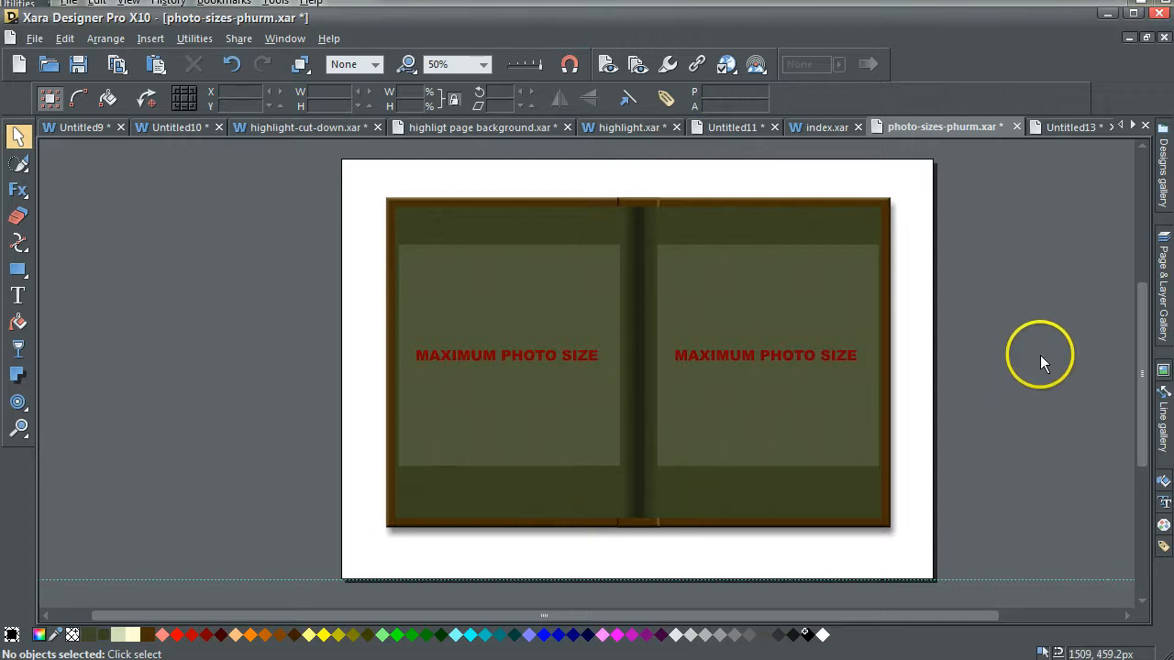
Hide the 'squared' layer, and show and unlock the 'sizing' layer.
left_click(1162, 287)
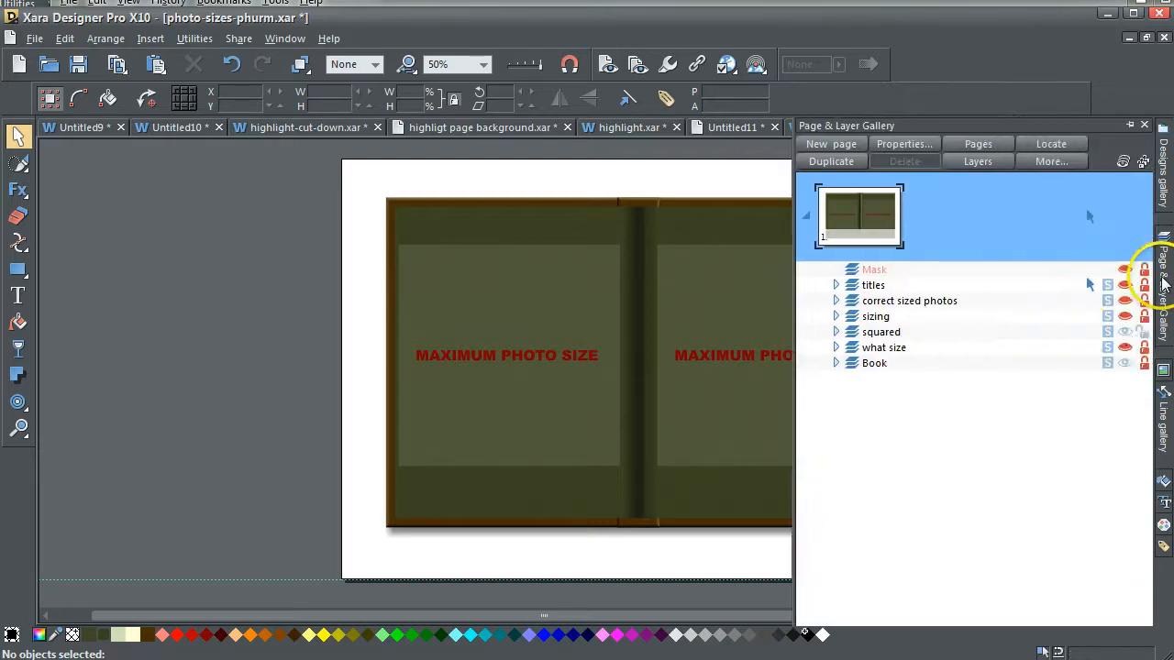
left_click(1139, 327)
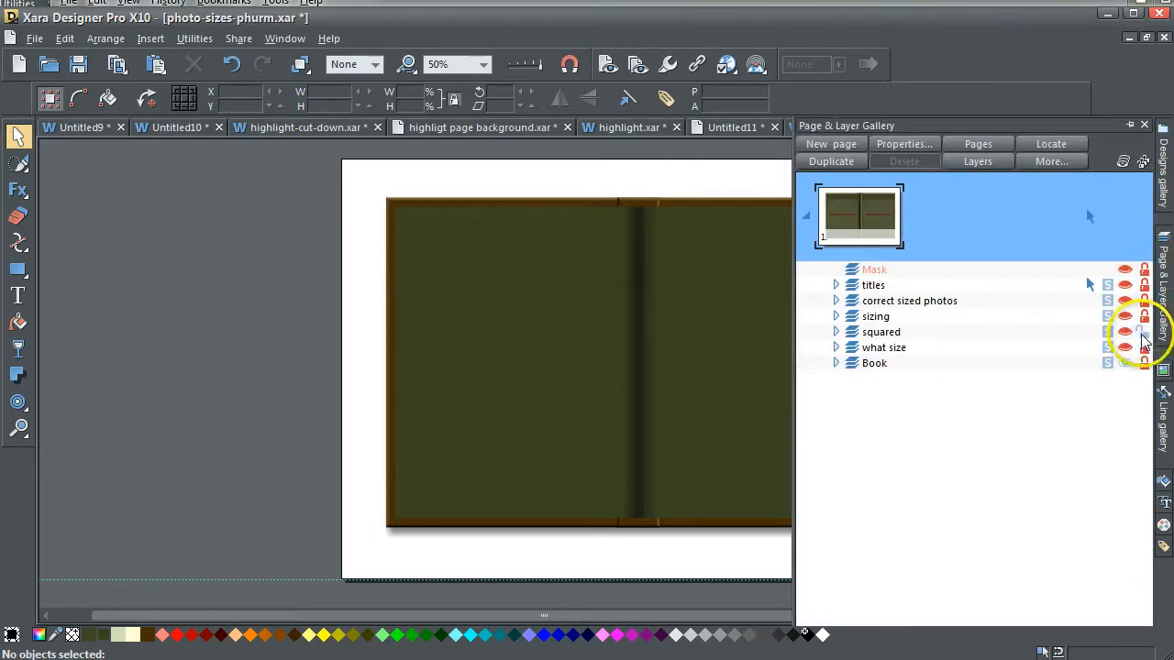
left_click(1125, 317)
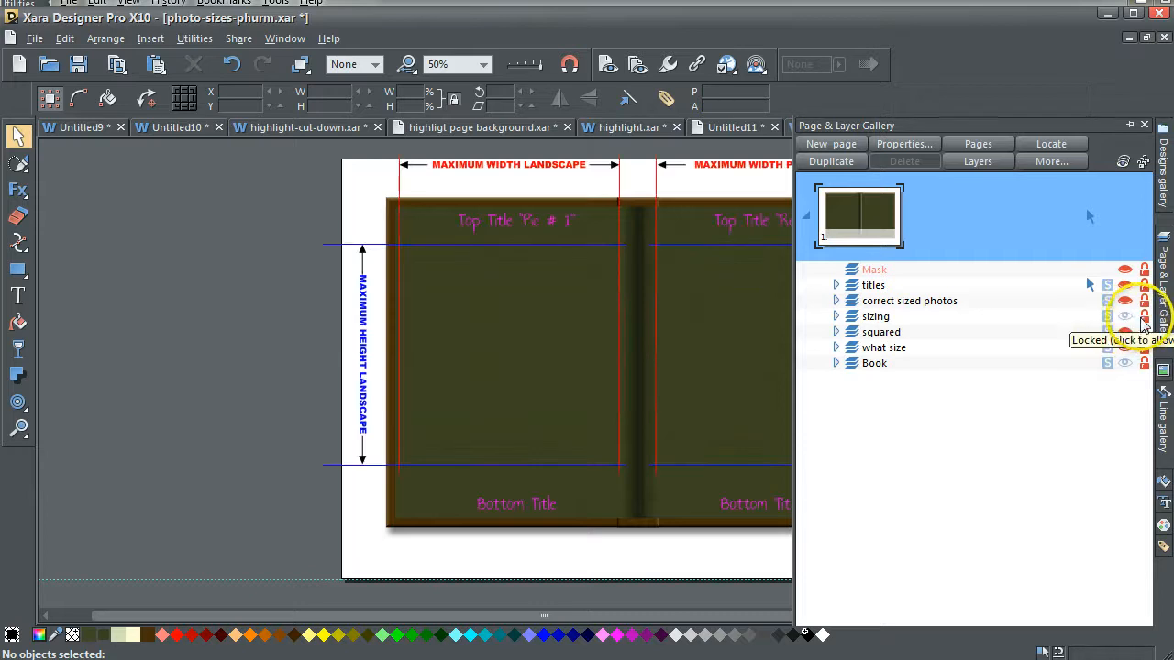
left_click(1142, 320)
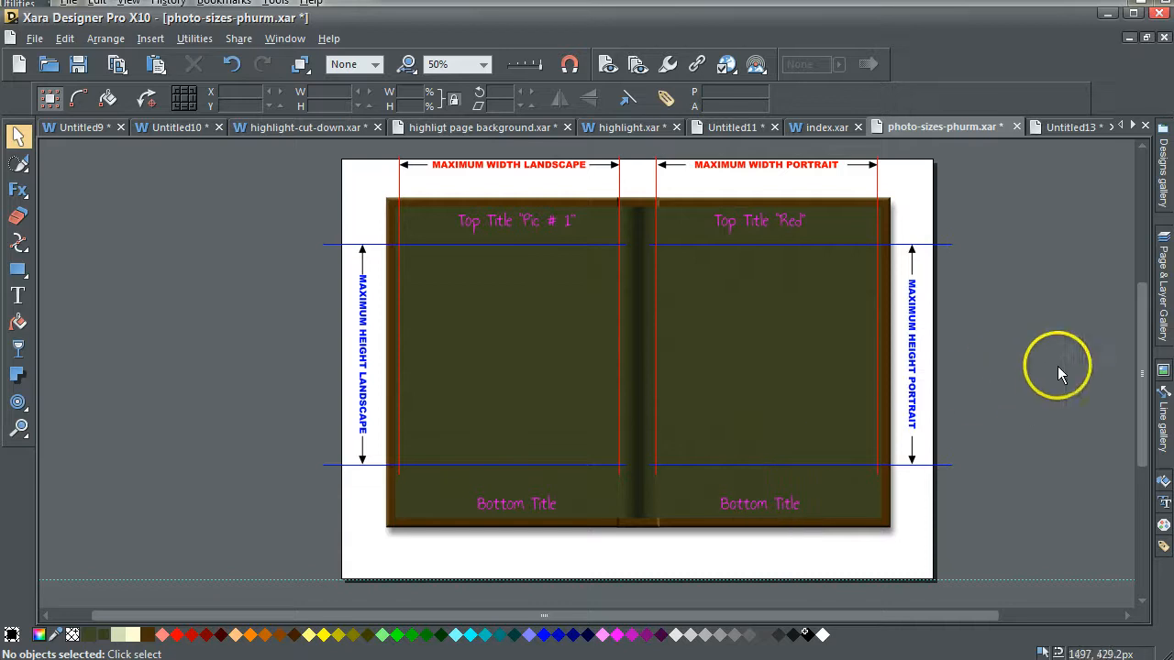
Hide the 'sizing' layer and show the 'correct sized photos' layer.
left_click(1159, 293)
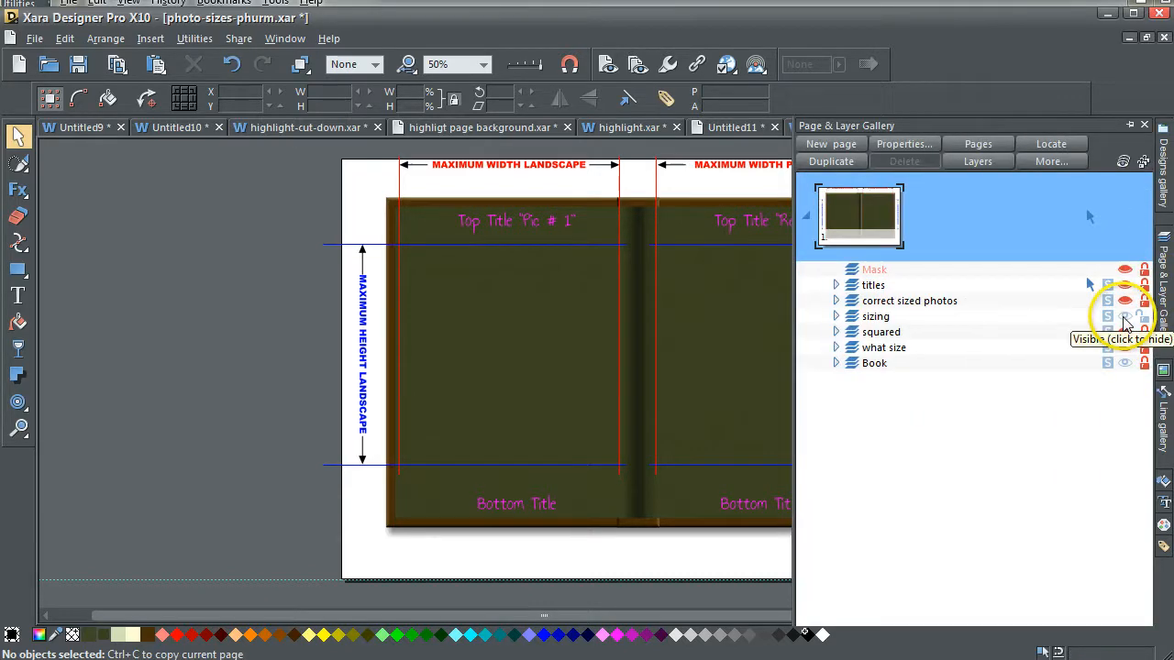
left_click(1124, 319)
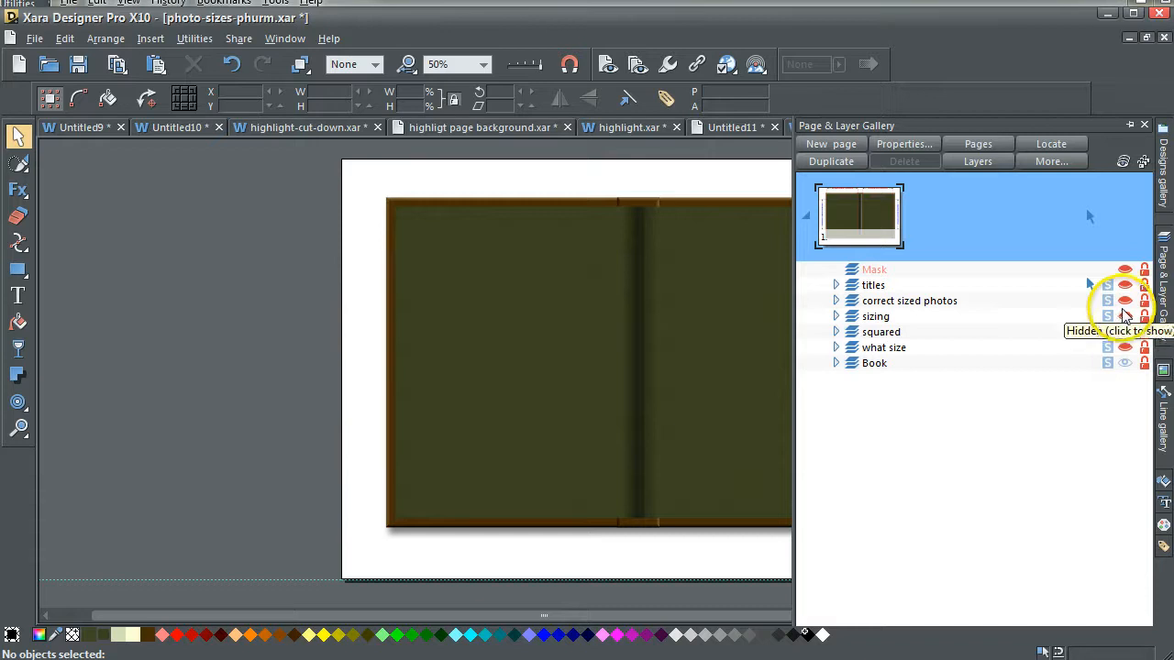
left_click(1125, 301)
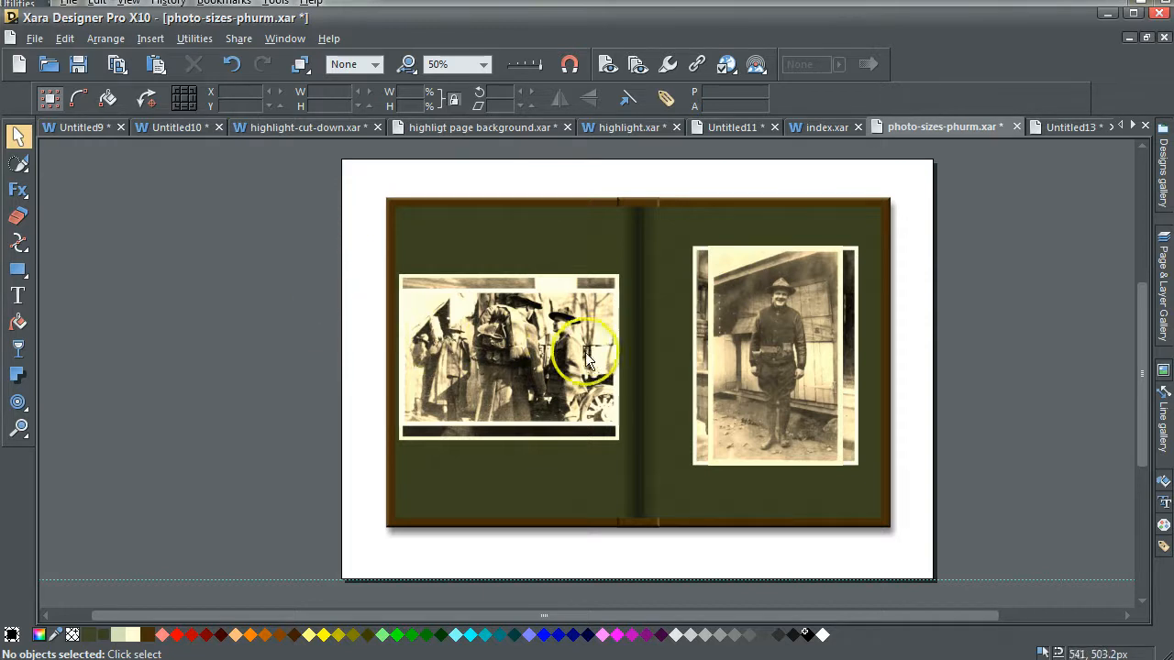
Move the top photos off the spread: the children's photo to the left and the right page's portrait to the right.
left_click(511, 289)
left_click_drag(510, 289, 145, 290)
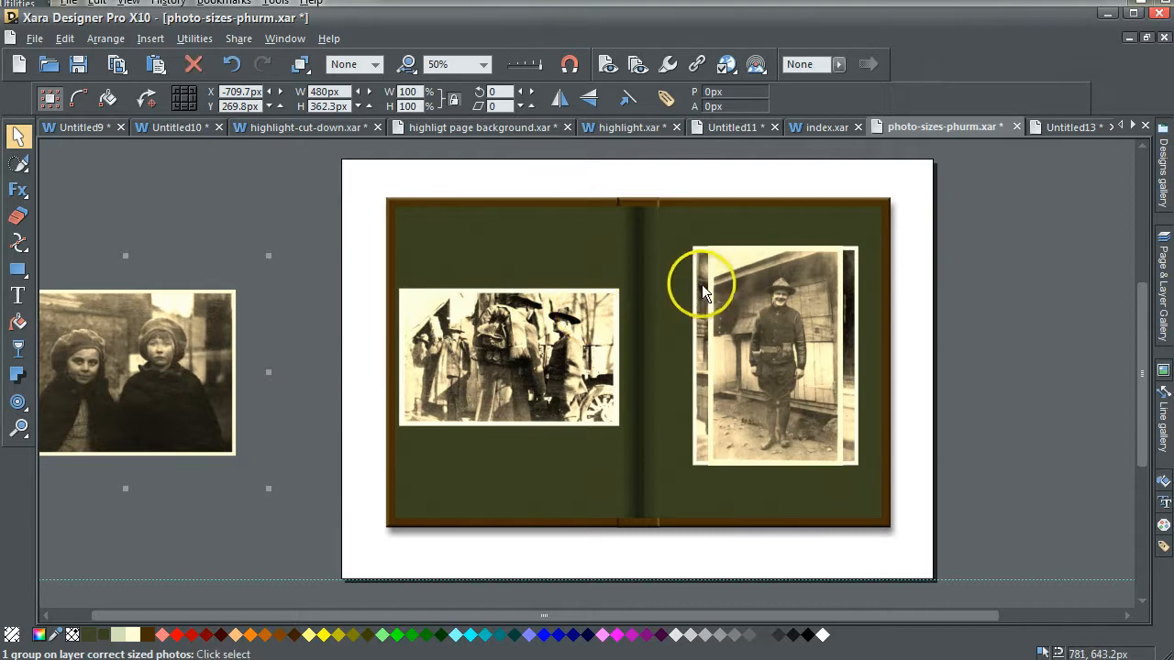
left_click(699, 289)
left_click_drag(699, 289, 1019, 314)
Show the 'sizing' guide layer again over the spread.
left_click(1162, 288)
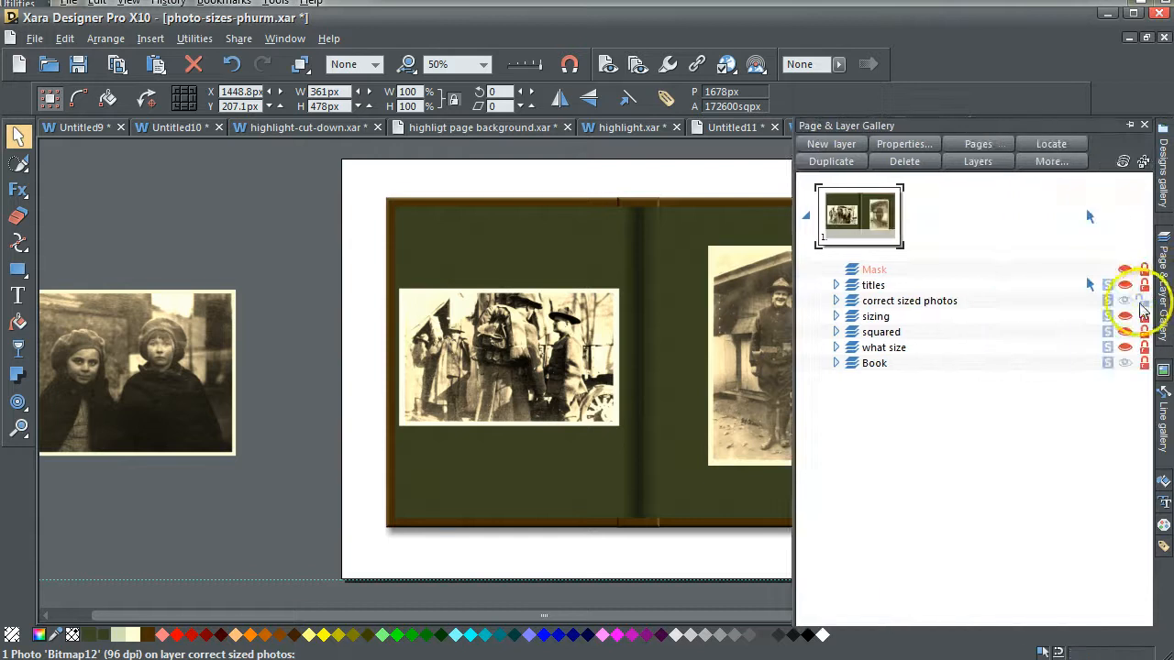
left_click(1124, 316)
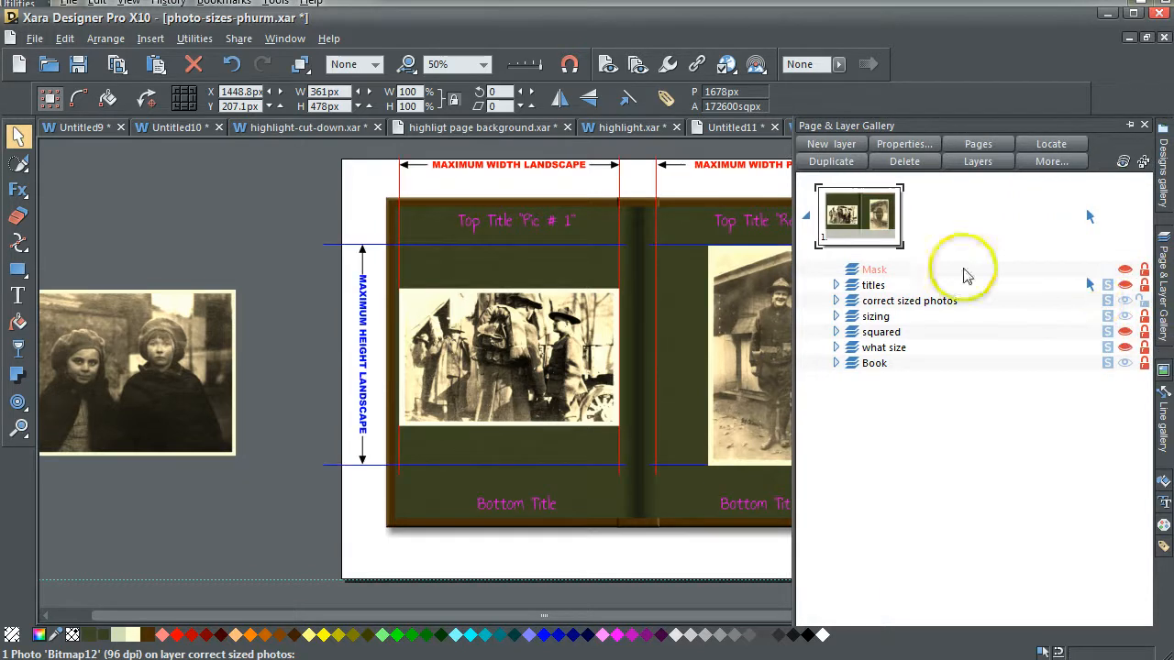
left_click(281, 180)
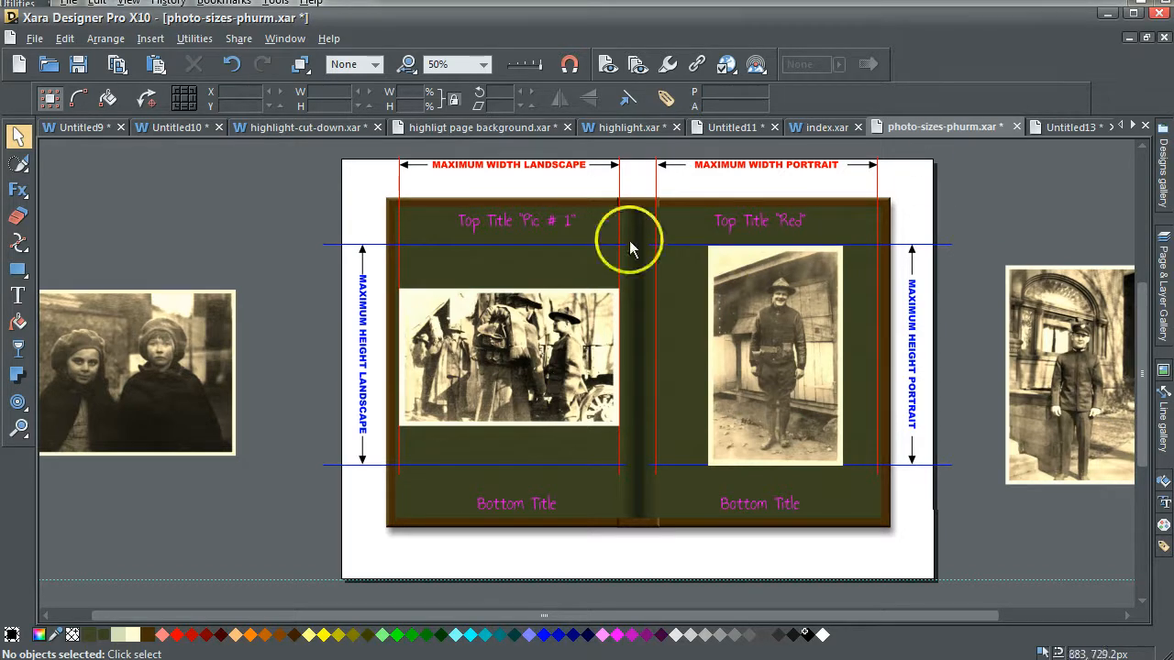
Move the children's photo onto the left page and bring it to the front.
left_click(149, 357)
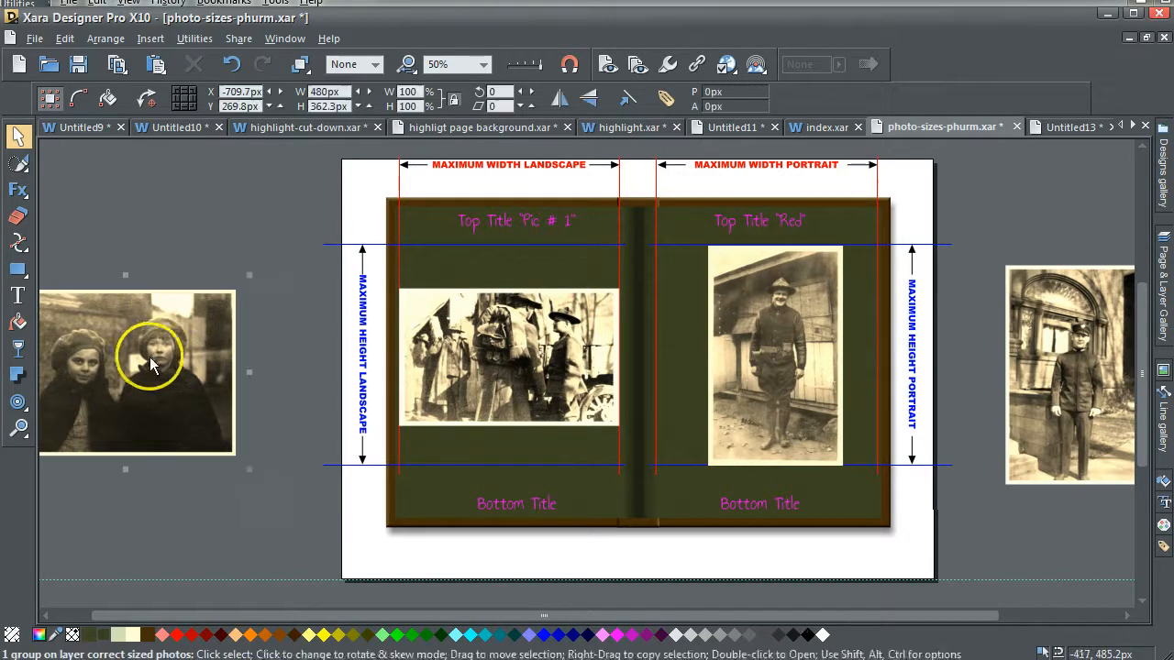
left_click_drag(144, 362, 529, 343)
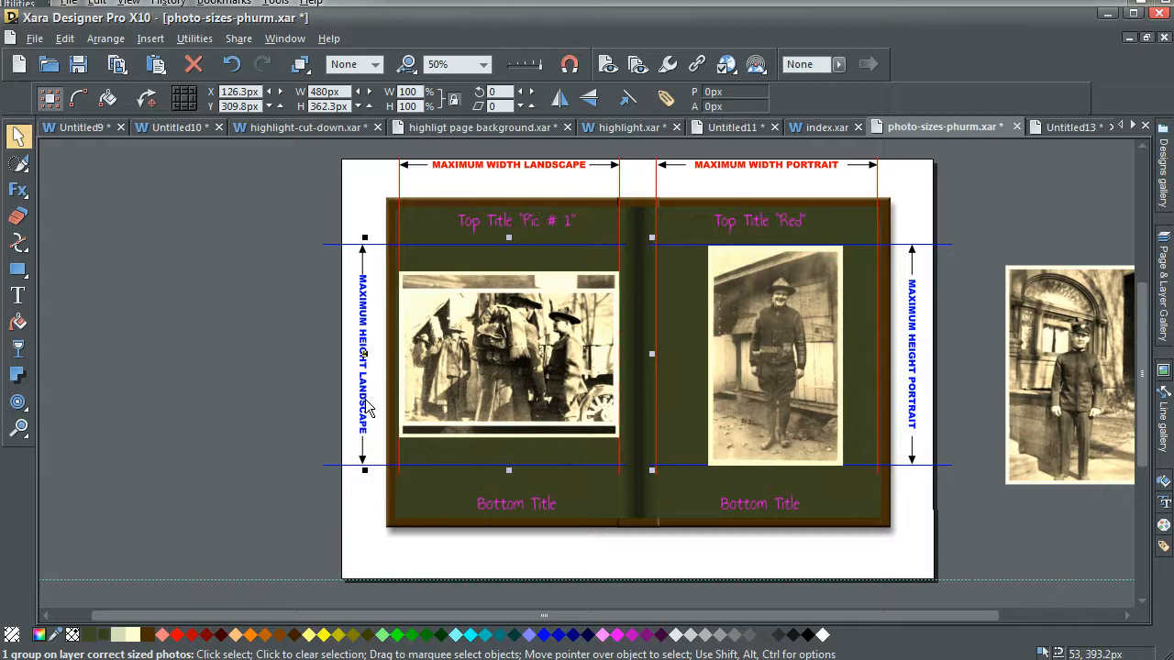
key("ctrl+f")
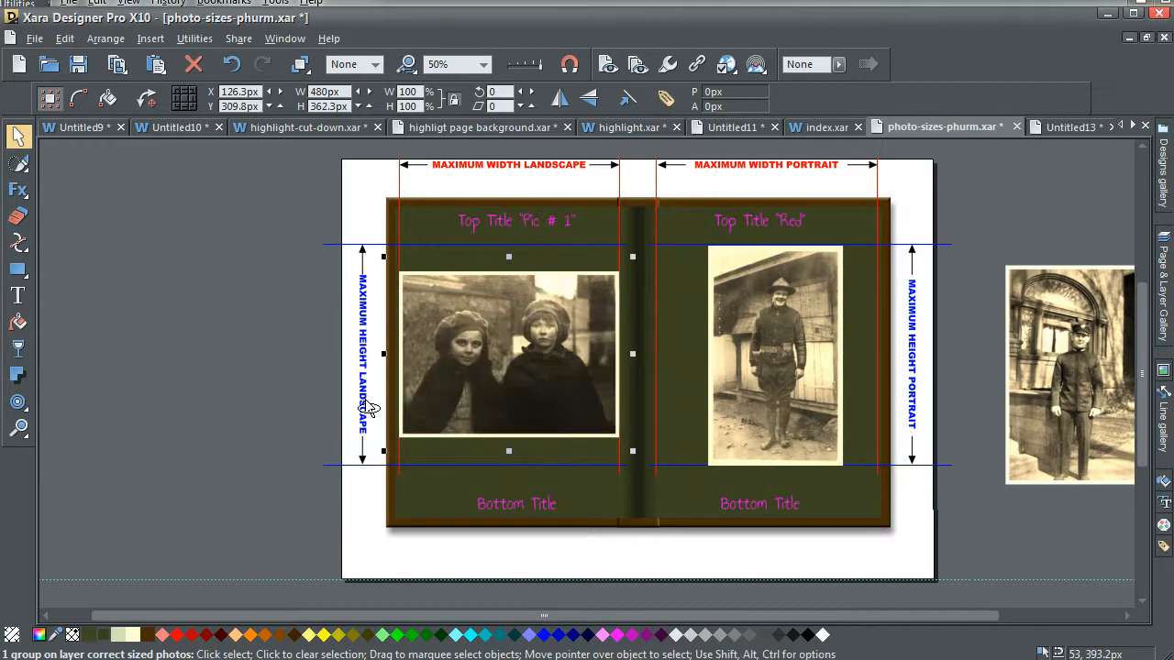
left_click(998, 186)
Move the uniformed boy's photo onto the right page and bring it to the front.
left_click(1097, 335)
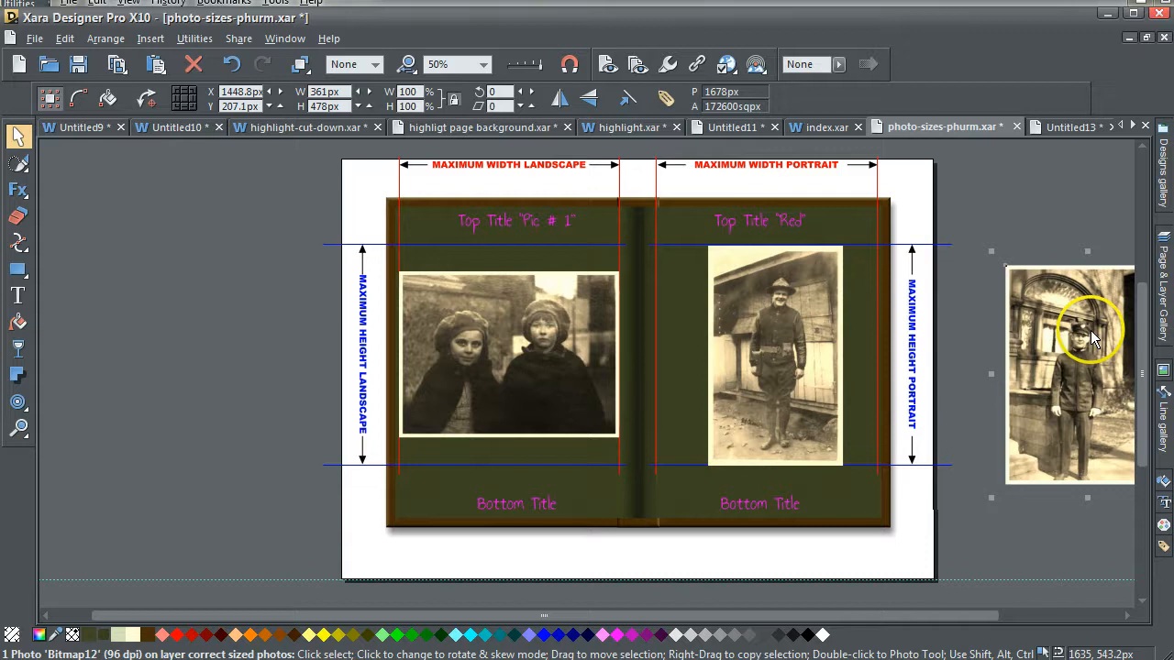
left_click_drag(1070, 336, 773, 312)
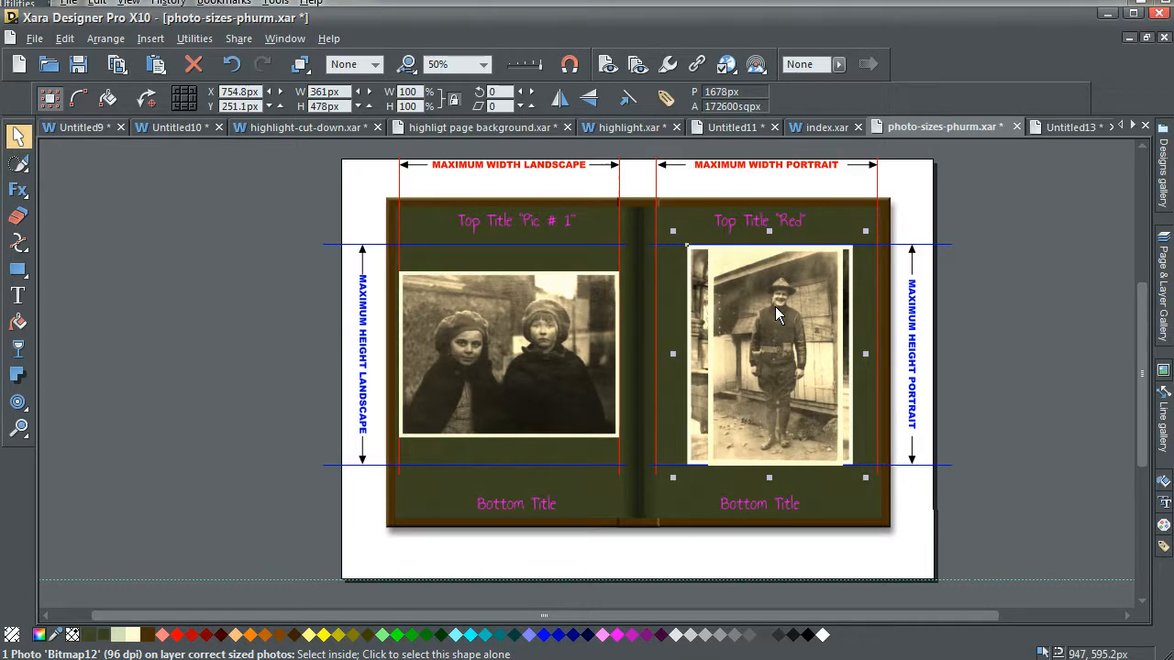
key("ctrl+f")
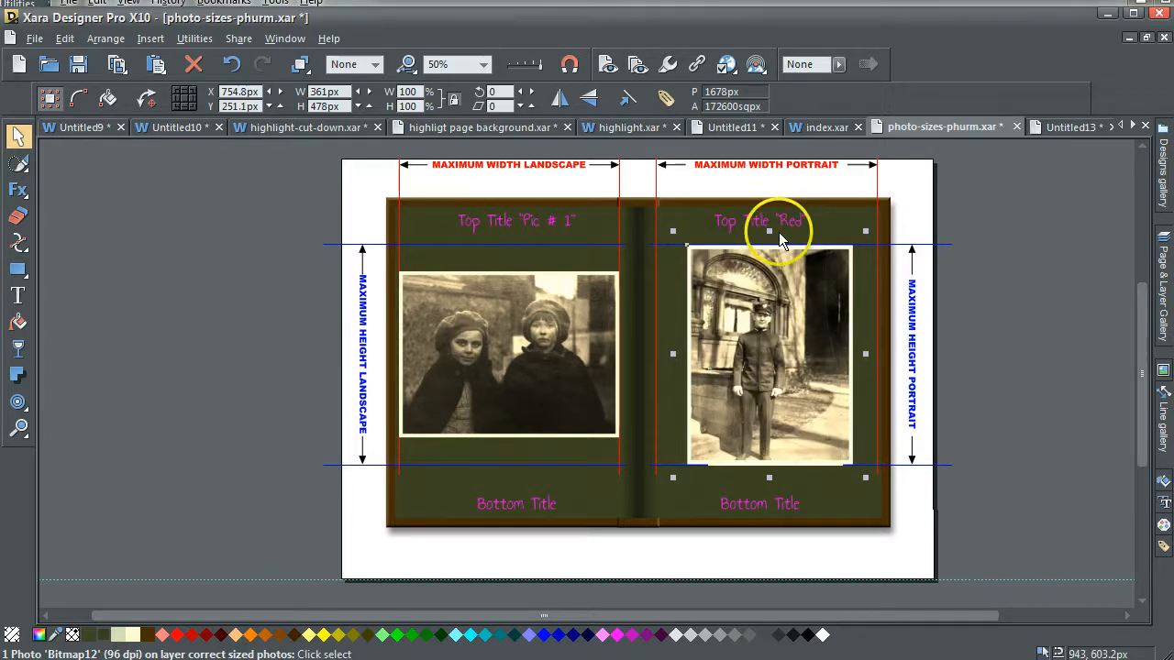
left_click(1063, 257)
Show the 'titles' layer with the LANDSCAPES and PORTRAITS headings.
left_click(1162, 266)
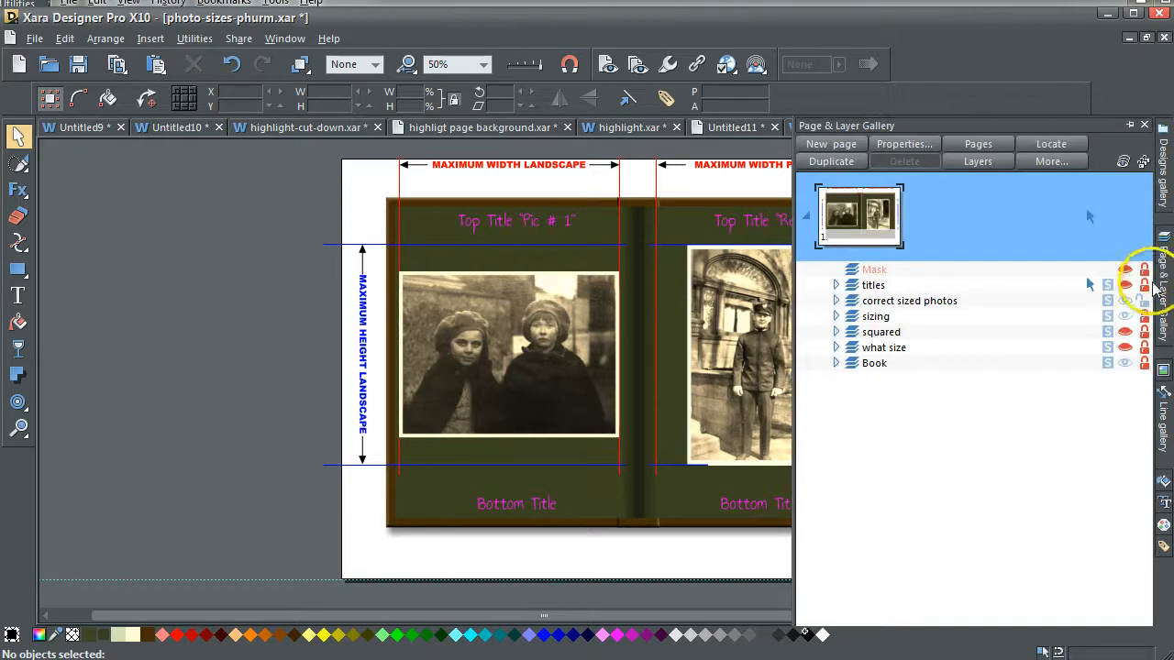
left_click(1124, 317)
left_click(1125, 286)
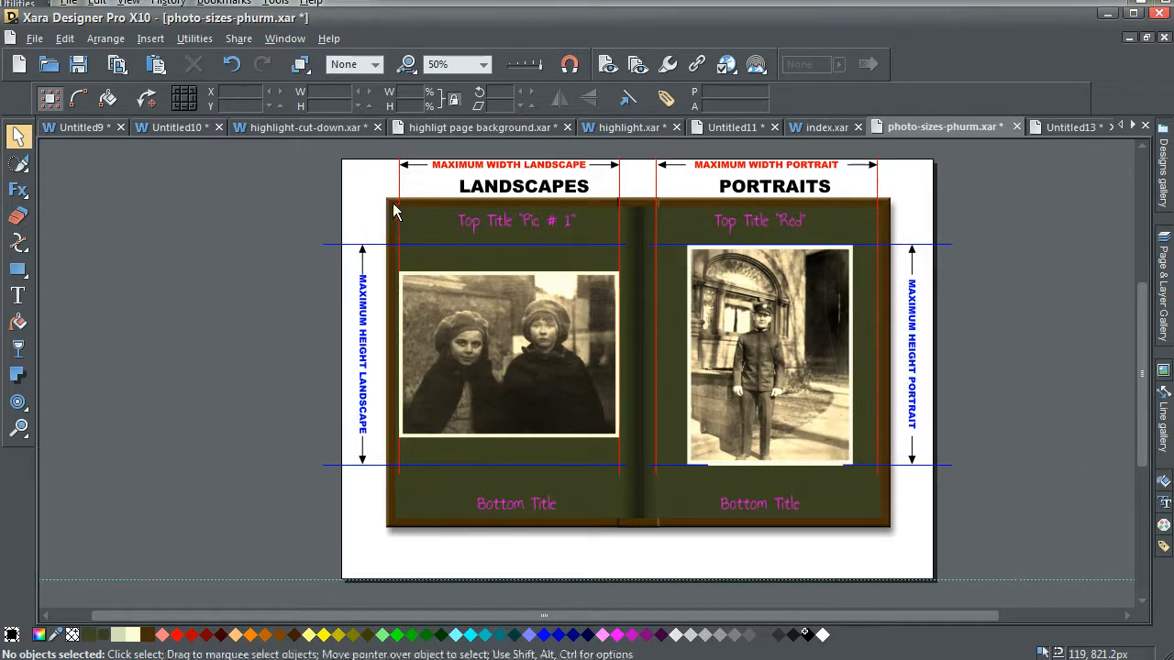
left_click(359, 222)
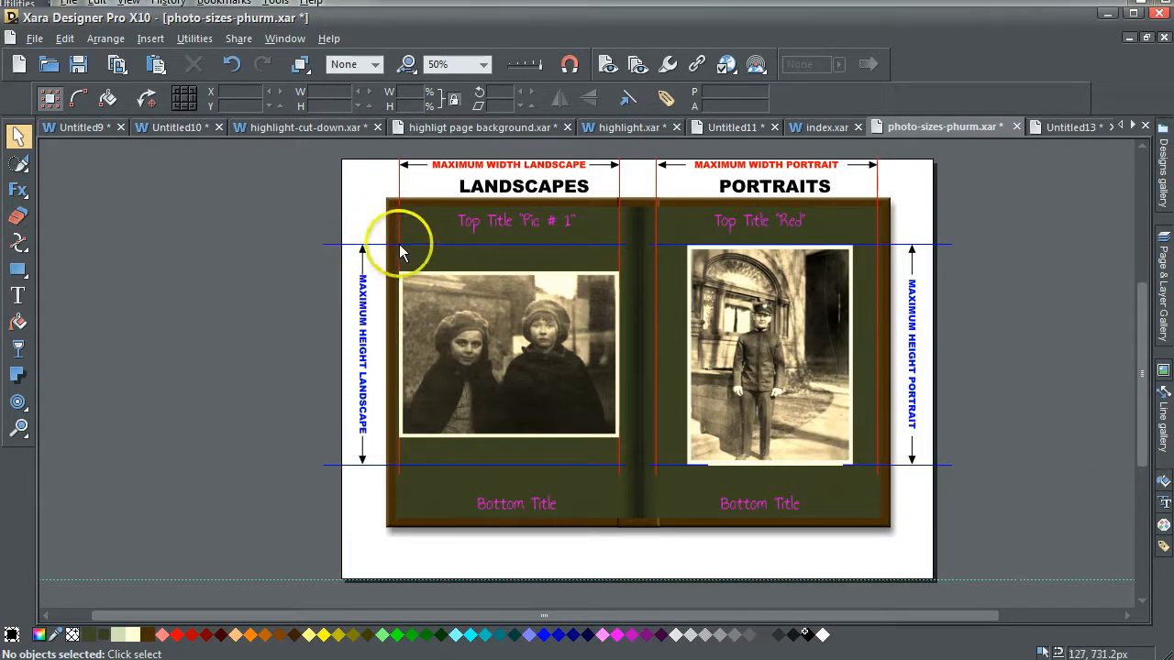